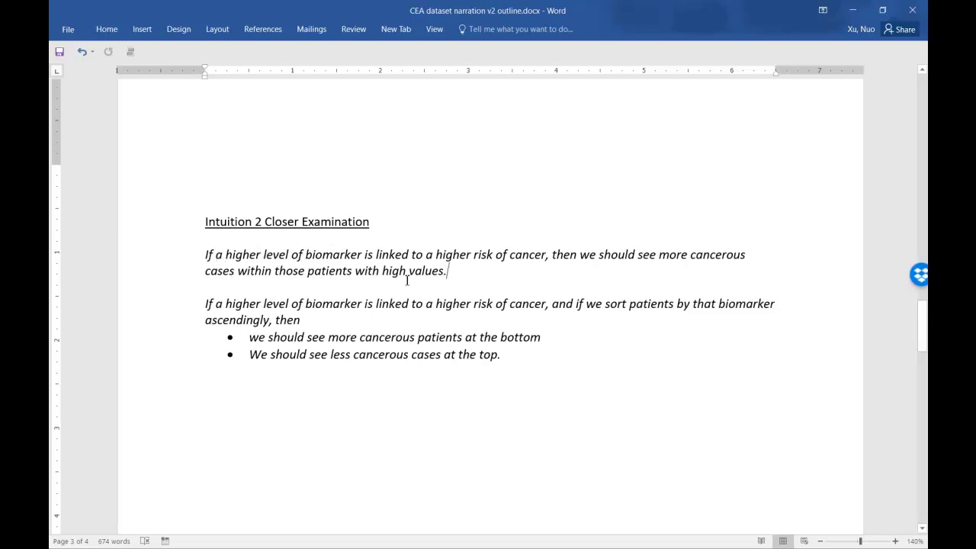
# Step: Highlight the first hypothesis line, then the sorted-biomarker hypothesis paragraph in the Intuition 2 notes
pyautogui.moveTo(452, 272)
pyautogui.mouseDown()
pyautogui.moveTo(235, 270)
pyautogui.moveTo(205, 254)
pyautogui.mouseUp()
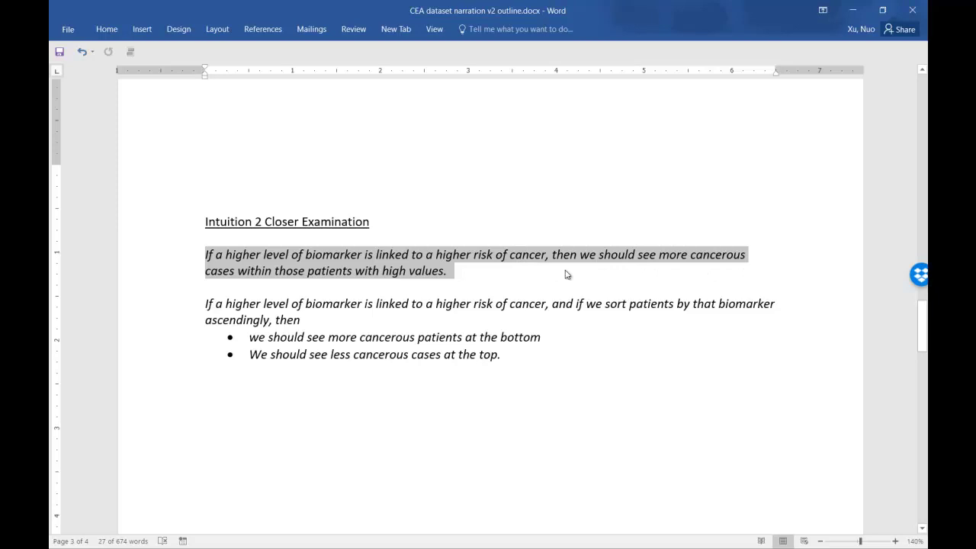
pyautogui.click(280, 288)
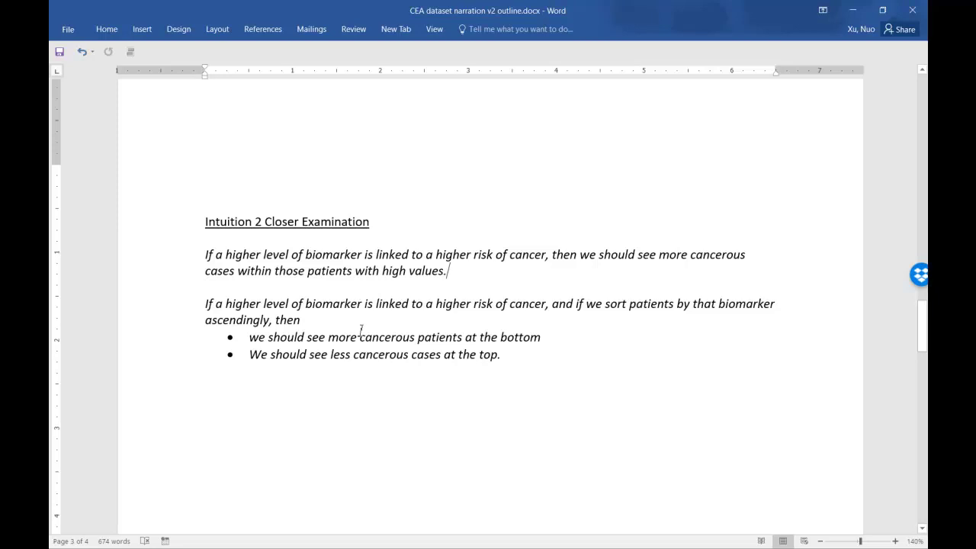
pyautogui.moveTo(305, 321); pyautogui.dragTo(196, 305)
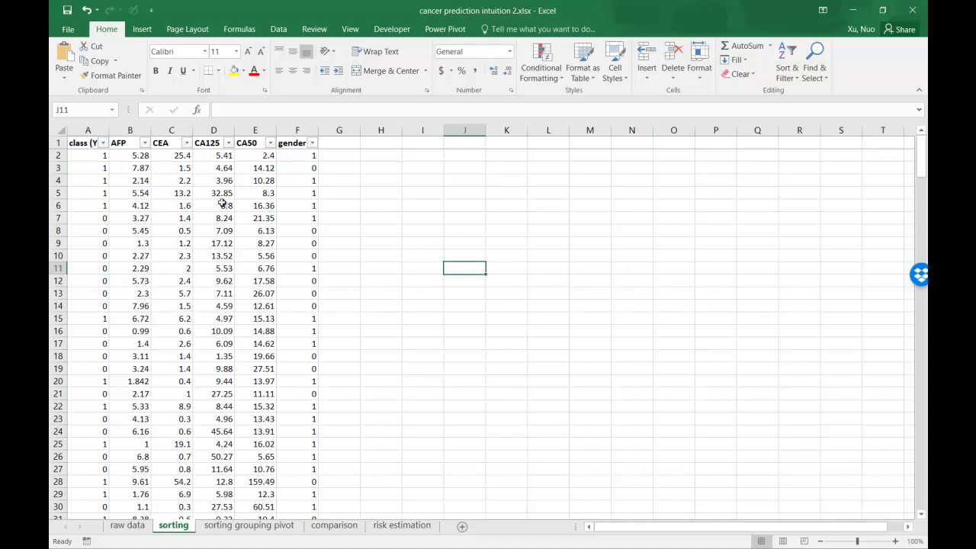
# Step: Browse the sorting sheet's table of class, tumor markers and gender
pyautogui.click(372, 318)
pyautogui.scroll(-2, 372, 315)
pyautogui.scroll(2, 343, 317)
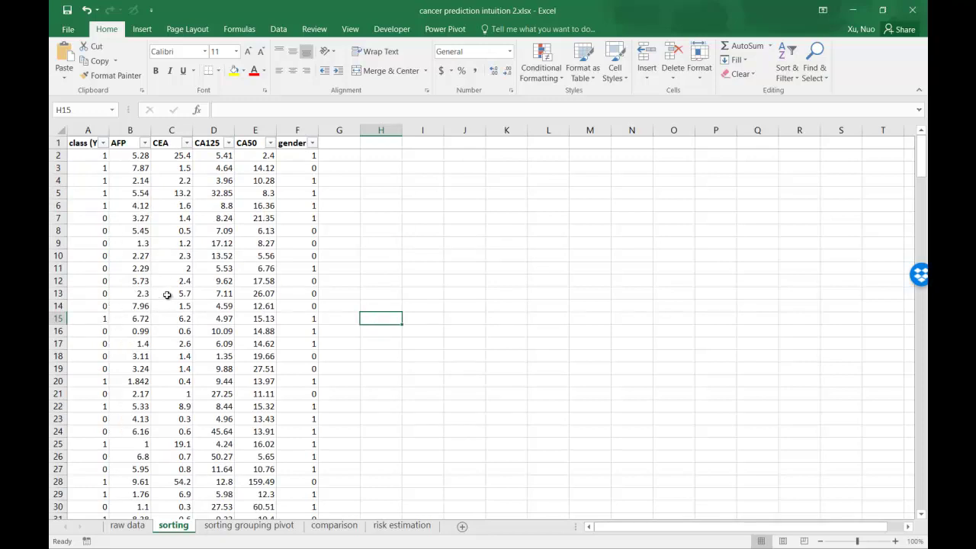
pyautogui.click(368, 394)
pyautogui.scroll(-8, 367, 394)
pyautogui.scroll(-3, 367, 394)
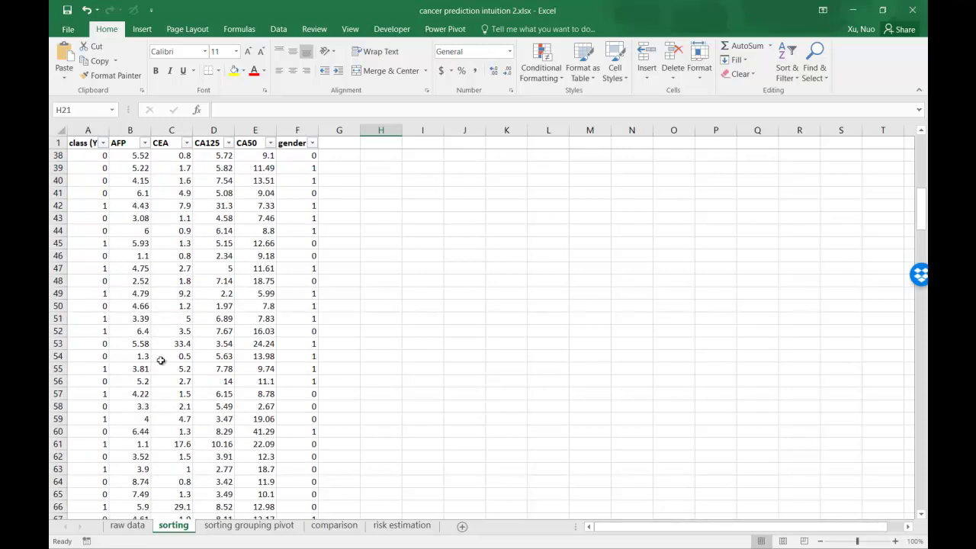
pyautogui.scroll(3, 159, 359)
pyautogui.scroll(8, 159, 359)
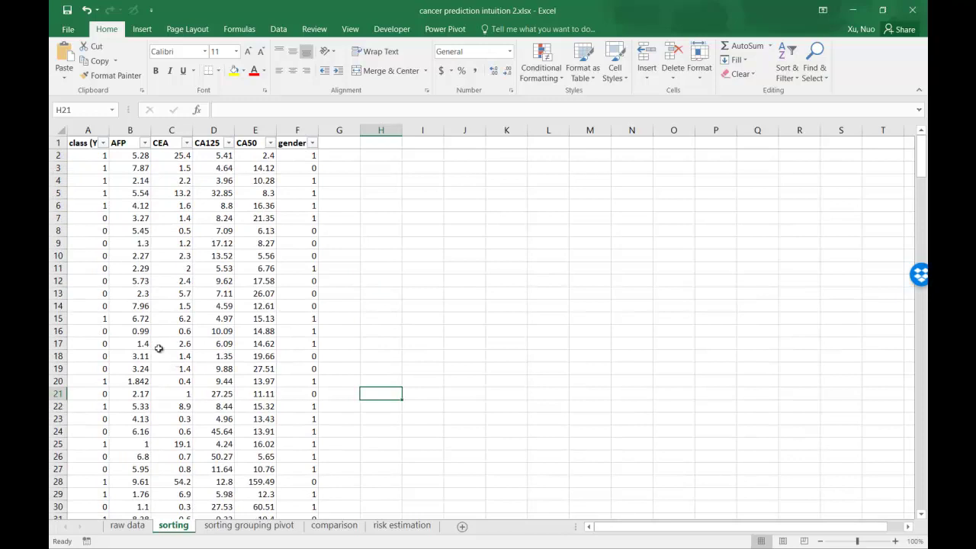
# Step: Sort the rows by AFP from smallest to largest and review the sorted records down to row 256
pyautogui.click(145, 142)
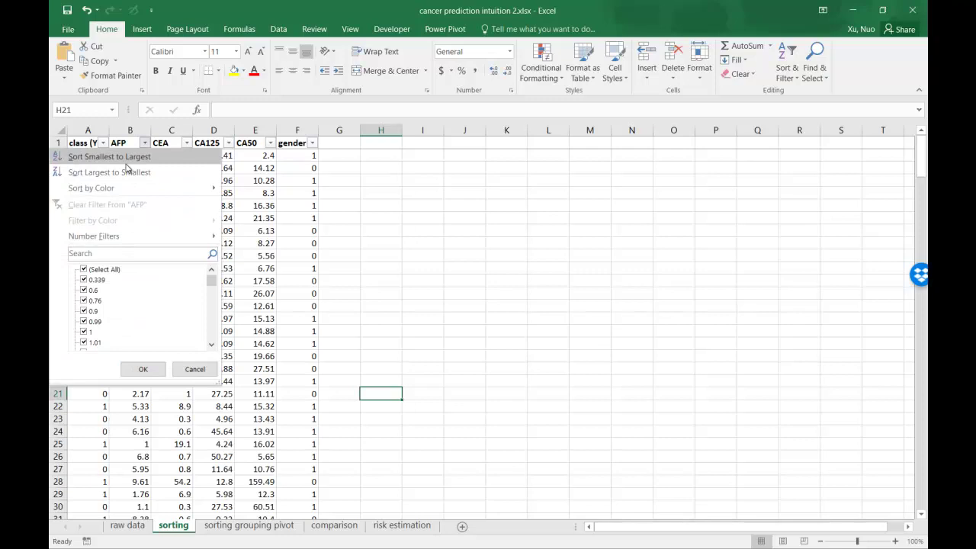
pyautogui.click(127, 157)
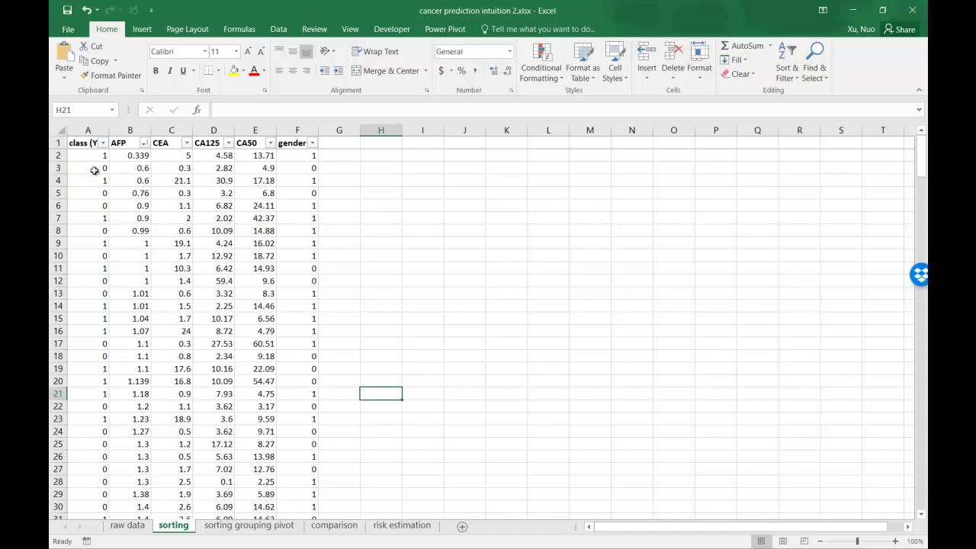
pyautogui.scroll(-6, 105, 347)
pyautogui.scroll(-8, 105, 354)
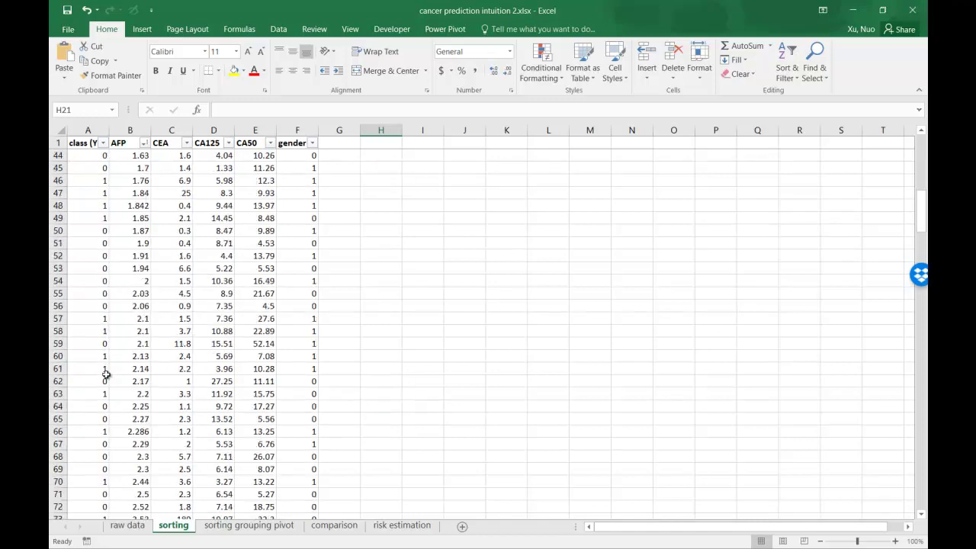
pyautogui.scroll(-9, 108, 374)
pyautogui.scroll(-7, 109, 389)
pyautogui.scroll(-15, 111, 404)
pyautogui.scroll(-15, 114, 423)
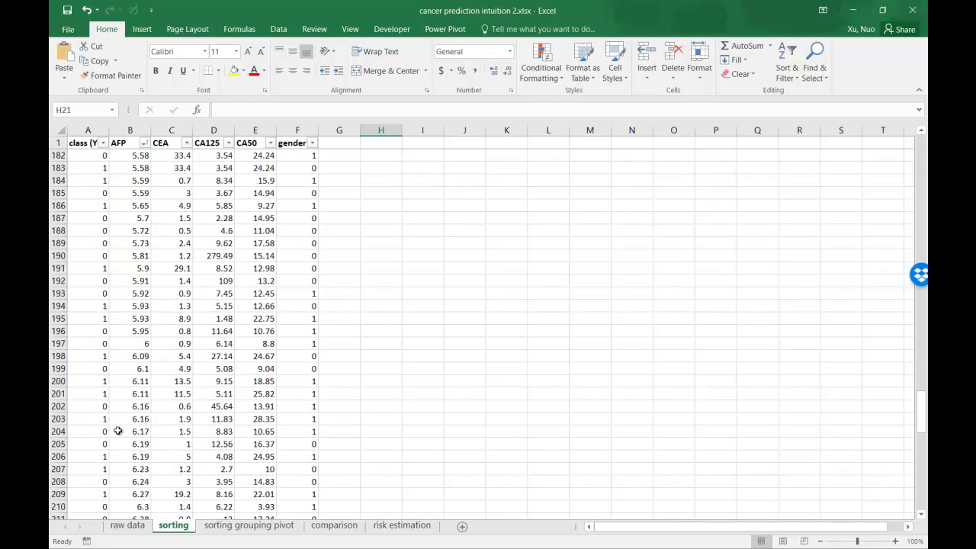
pyautogui.scroll(-8, 119, 430)
pyautogui.scroll(-8, 118, 433)
pyautogui.scroll(-7, 118, 436)
pyautogui.scroll(7, 119, 436)
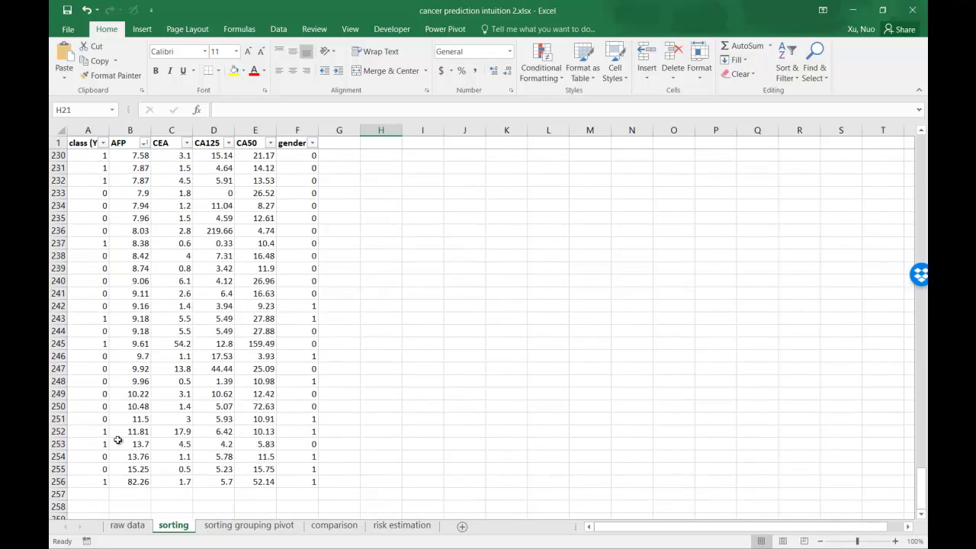
pyautogui.scroll(6, 119, 366)
pyautogui.scroll(7, 120, 366)
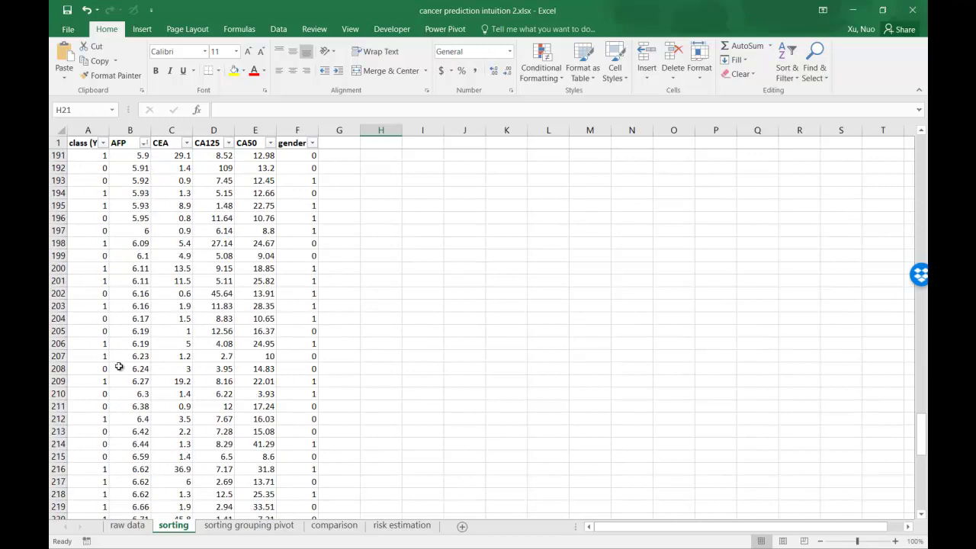
pyautogui.scroll(12, 119, 367)
pyautogui.scroll(6, 119, 367)
pyautogui.scroll(6, 119, 367)
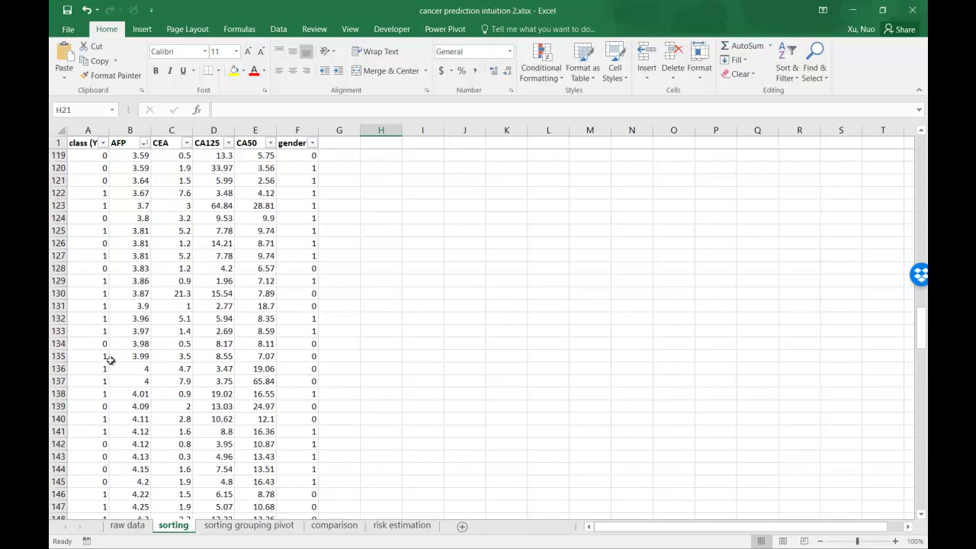
pyautogui.scroll(5, 111, 360)
pyautogui.scroll(4, 99, 305)
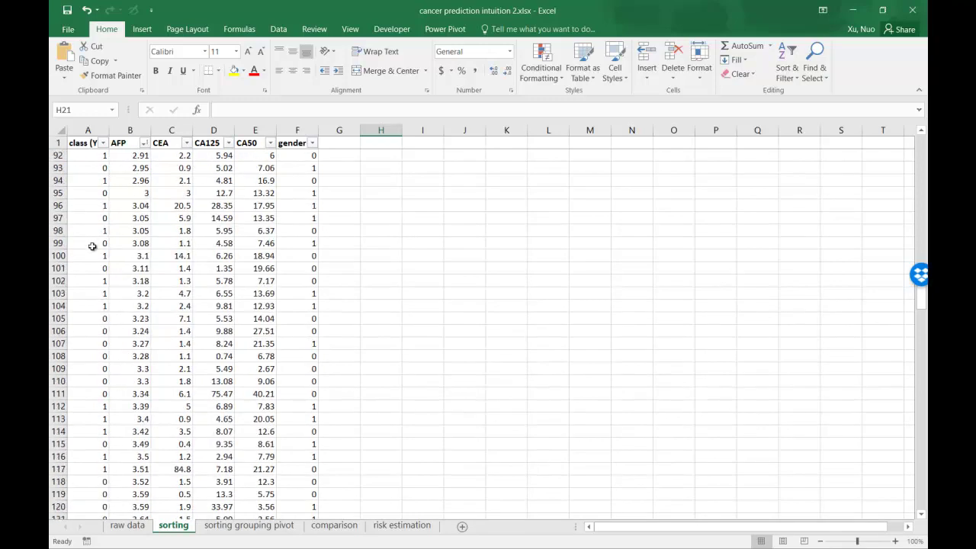
pyautogui.scroll(1, 95, 239)
pyautogui.scroll(10, 95, 233)
pyautogui.scroll(4, 98, 229)
pyautogui.scroll(2, 98, 190)
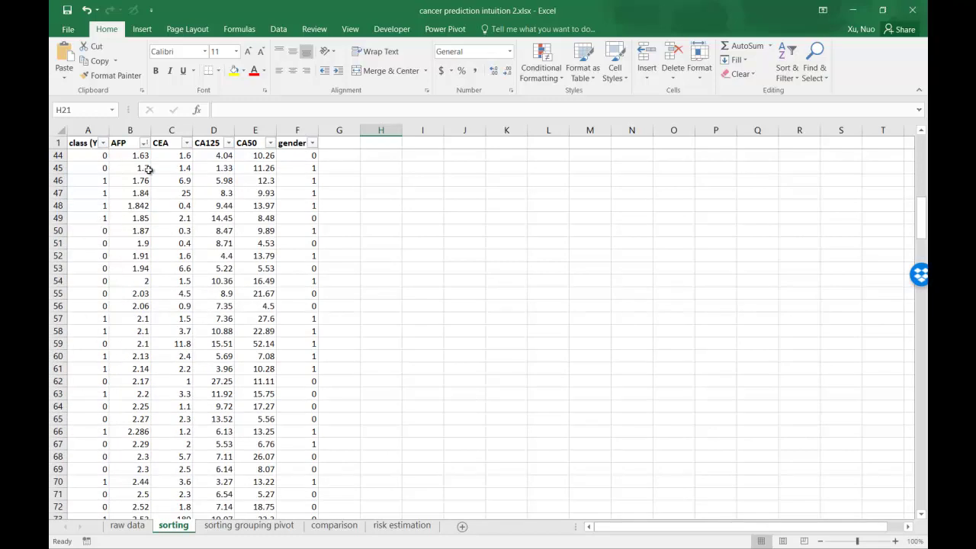
pyautogui.scroll(6, 158, 266)
pyautogui.scroll(8, 160, 309)
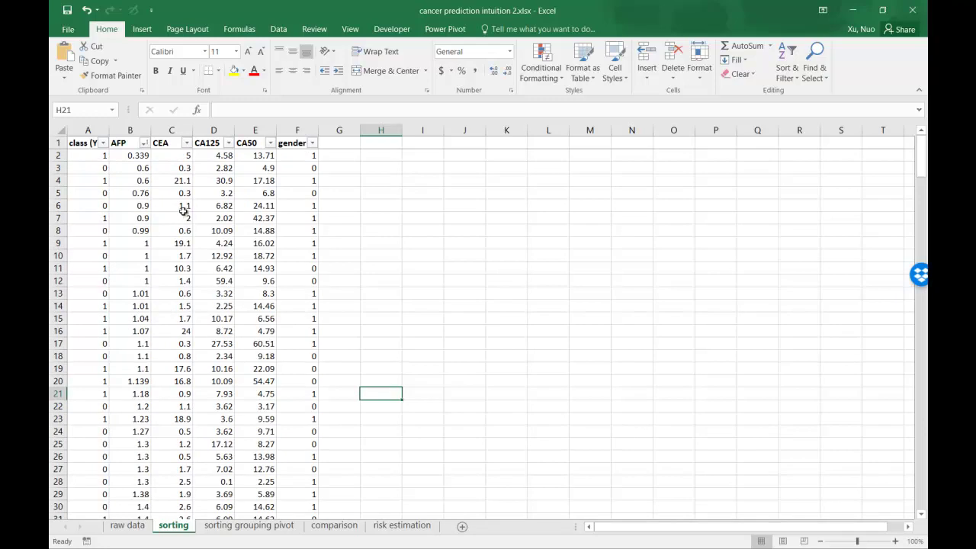
pyautogui.click(186, 146)
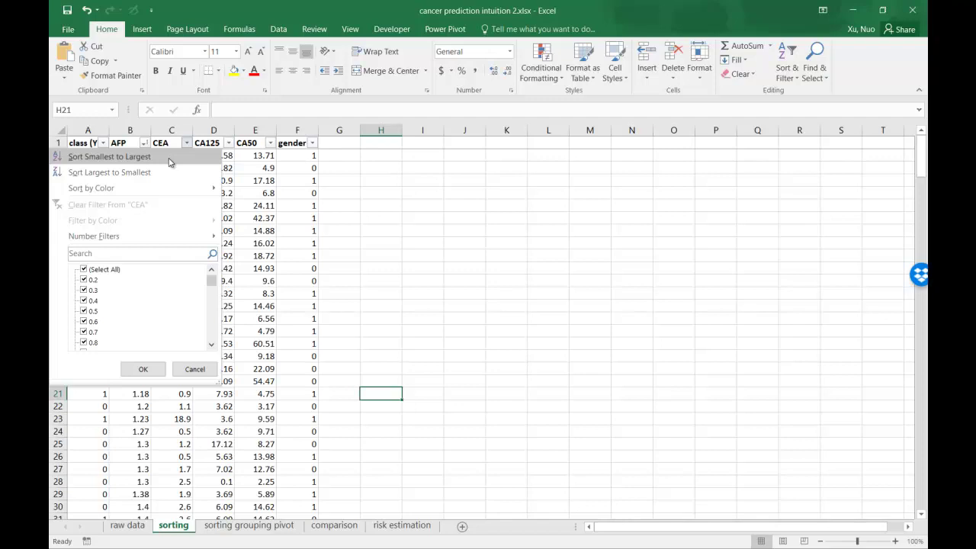
pyautogui.click(169, 158)
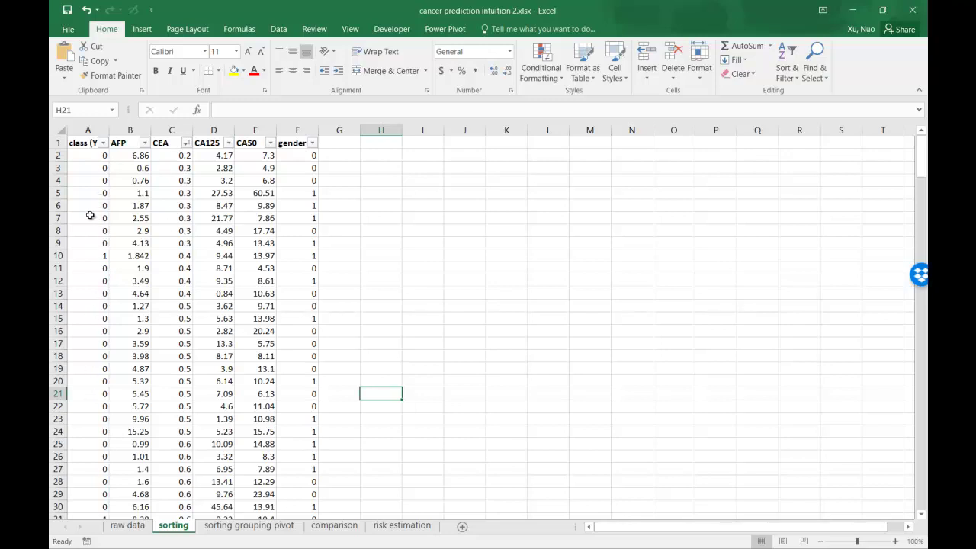
pyautogui.scroll(-5, 505, 410)
pyautogui.scroll(-7, 499, 420)
pyautogui.scroll(-13, 120, 427)
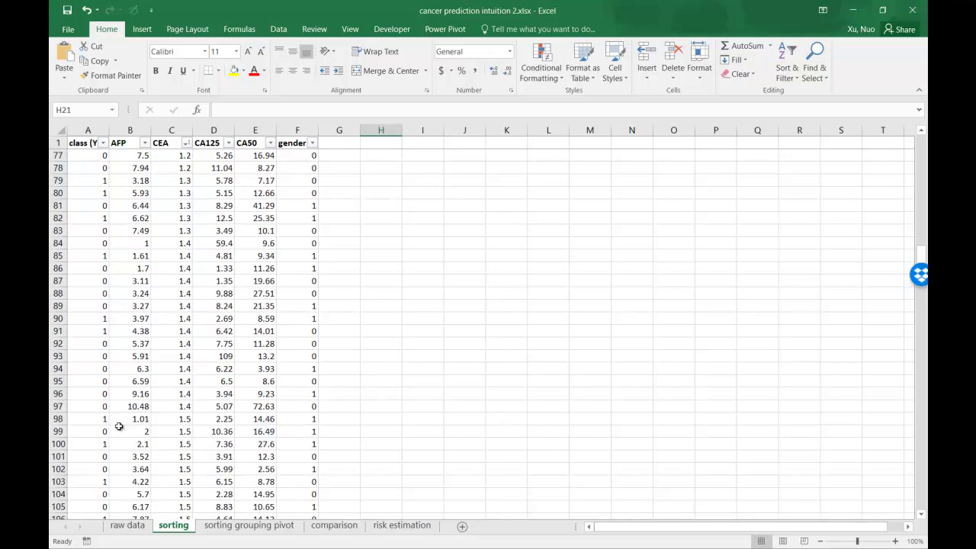
pyautogui.scroll(-15, 92, 443)
pyautogui.scroll(-18, 93, 443)
pyautogui.scroll(-7, 214, 451)
pyautogui.scroll(-4, 384, 458)
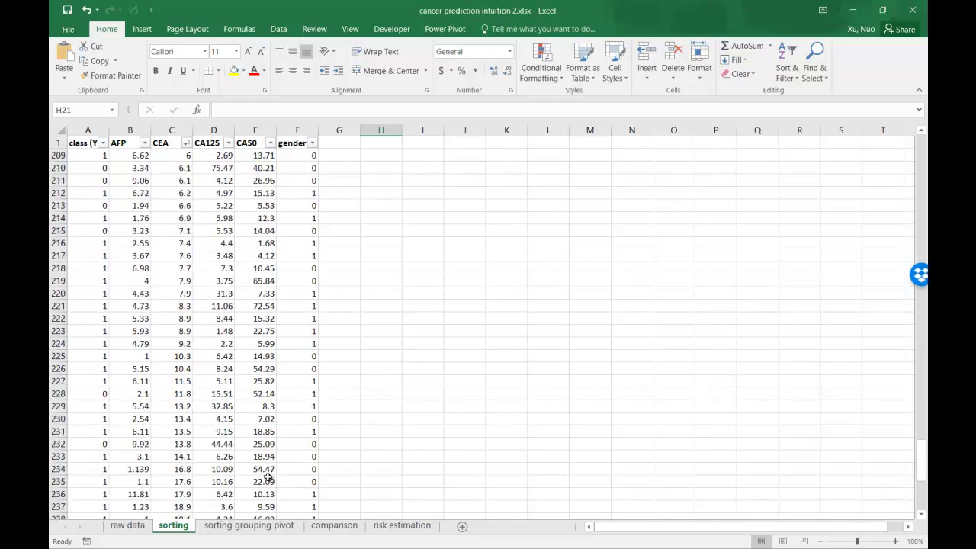
pyautogui.scroll(-9, 160, 443)
pyautogui.scroll(2, 160, 443)
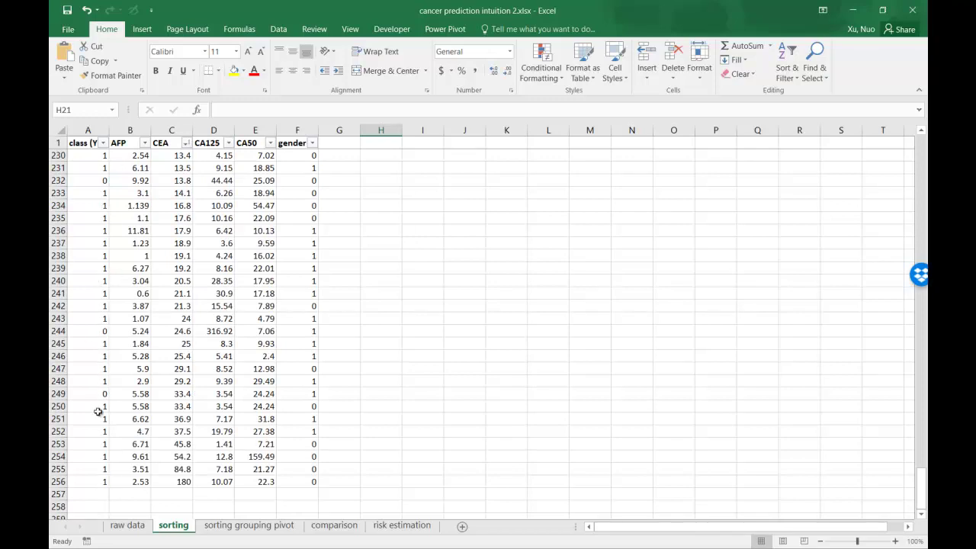
pyautogui.scroll(5, 99, 416)
pyautogui.scroll(8, 45, 408)
pyautogui.scroll(10, 46, 414)
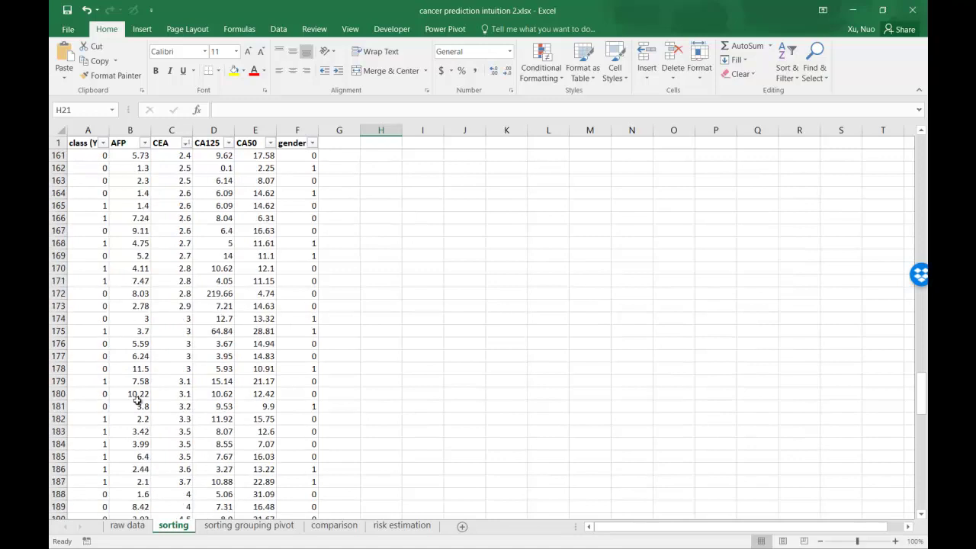
pyautogui.scroll(7, 138, 399)
pyautogui.scroll(12, 138, 399)
pyautogui.scroll(10, 137, 399)
pyautogui.scroll(10, 137, 399)
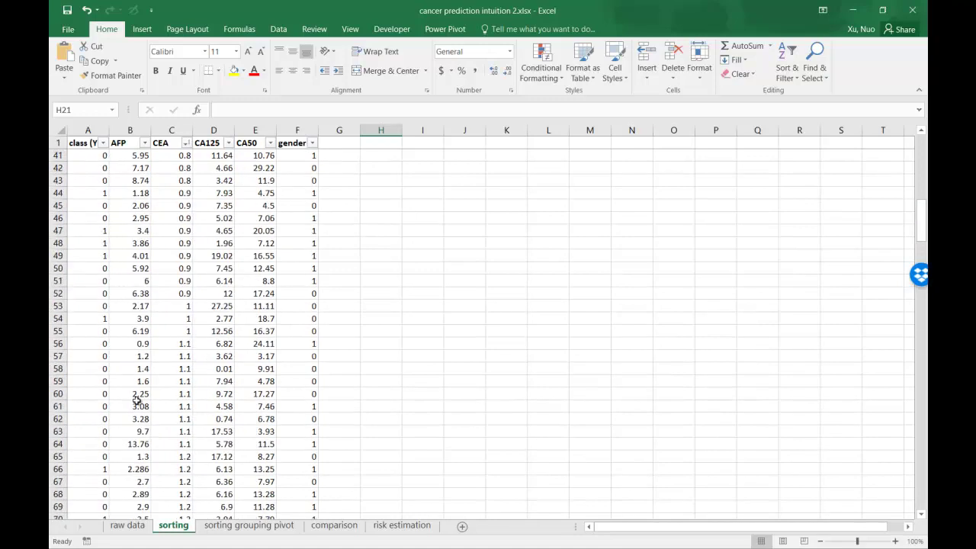
pyautogui.scroll(8, 136, 399)
pyautogui.scroll(6, 135, 398)
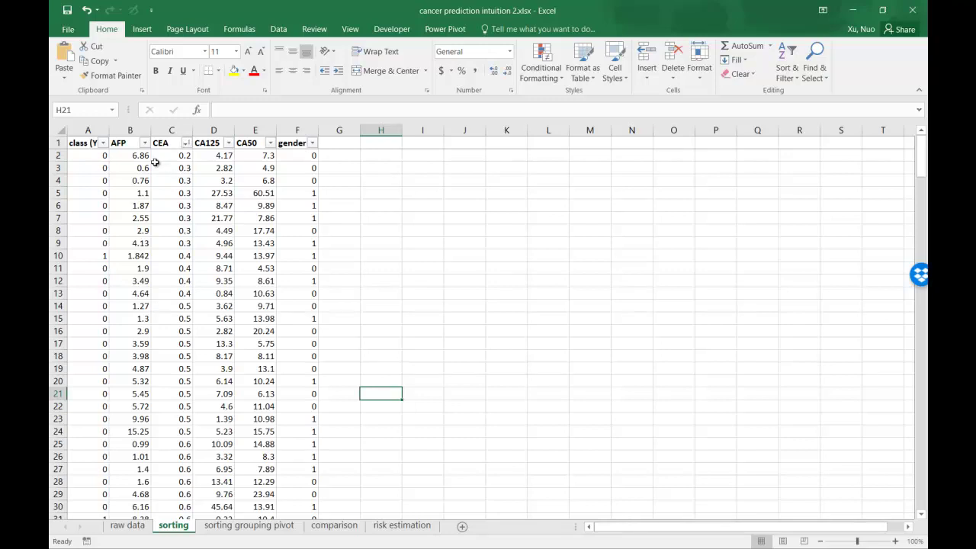
pyautogui.scroll(-2, 163, 339)
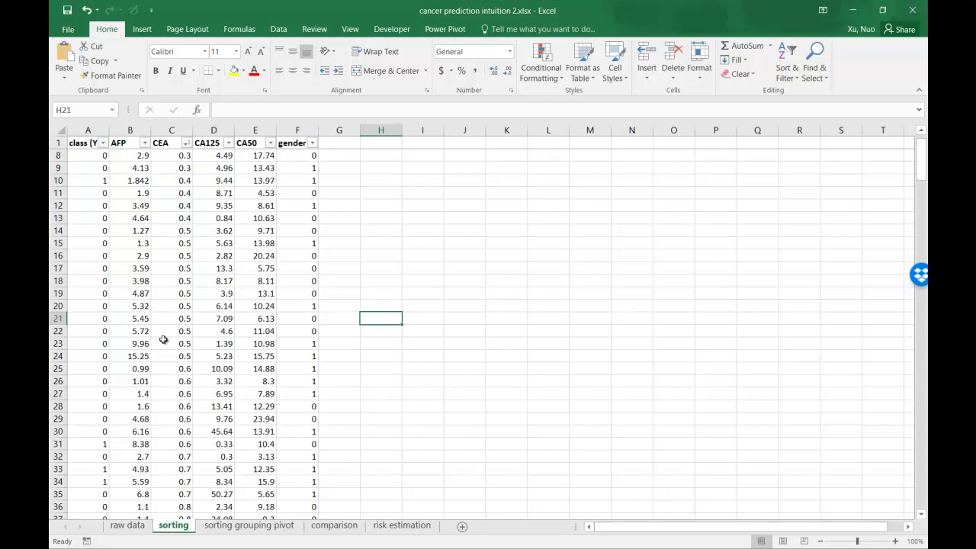
pyautogui.scroll(-3, 163, 339)
pyautogui.scroll(-5, 163, 339)
pyautogui.scroll(10, 161, 340)
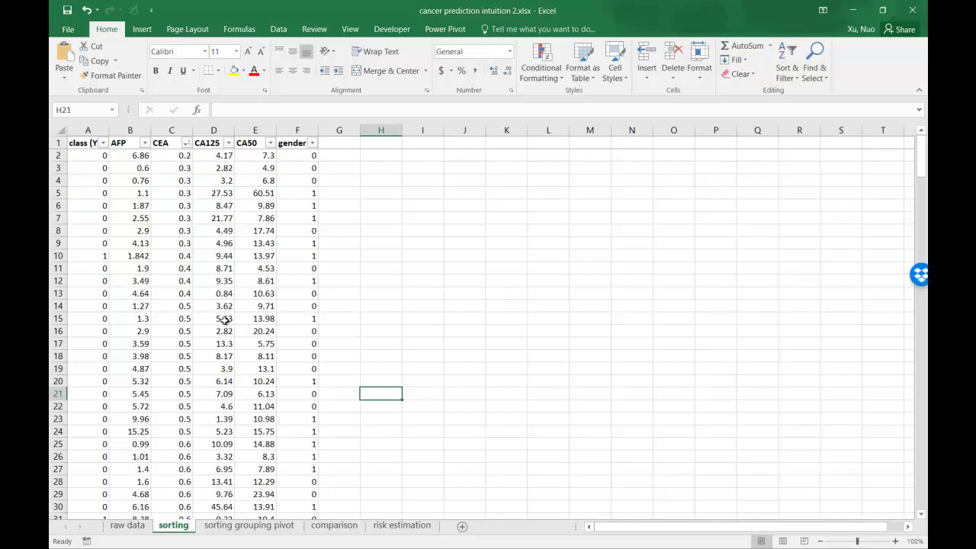
pyautogui.scroll(-2, 226, 320)
pyautogui.scroll(-1, 226, 321)
pyautogui.scroll(2, 225, 320)
pyautogui.scroll(1, 226, 320)
# Step: Add the column heading 'random' in cell G1
pyautogui.click(340, 279)
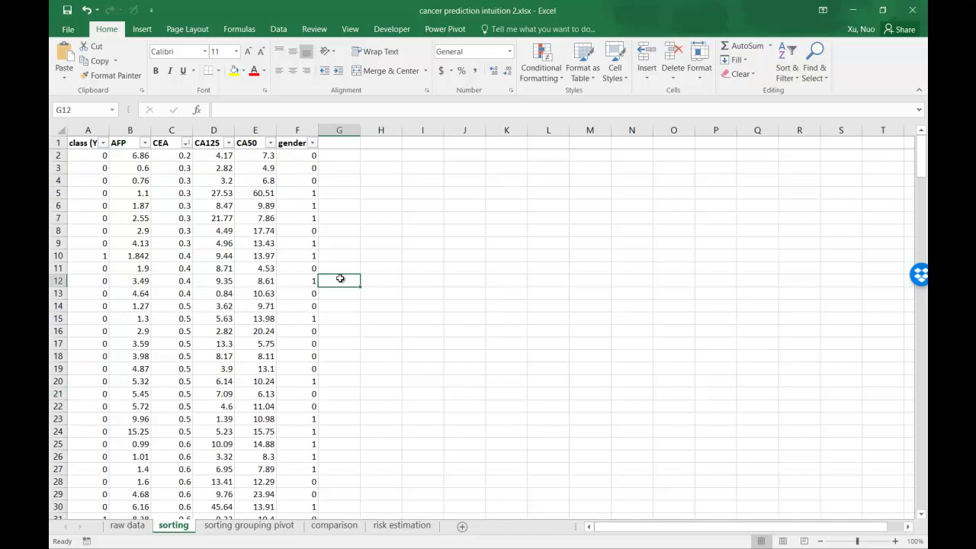
pyautogui.click(337, 146)
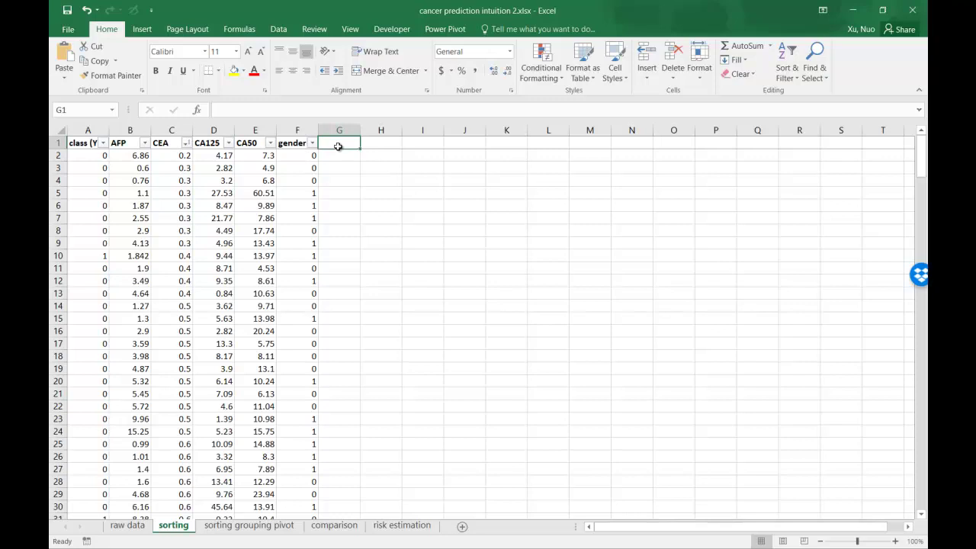
pyautogui.write('r')
pyautogui.write('andom')
pyautogui.press('BackSpace')
pyautogui.press('BackSpace')
pyautogui.press('BackSpace')
pyautogui.write('dom')
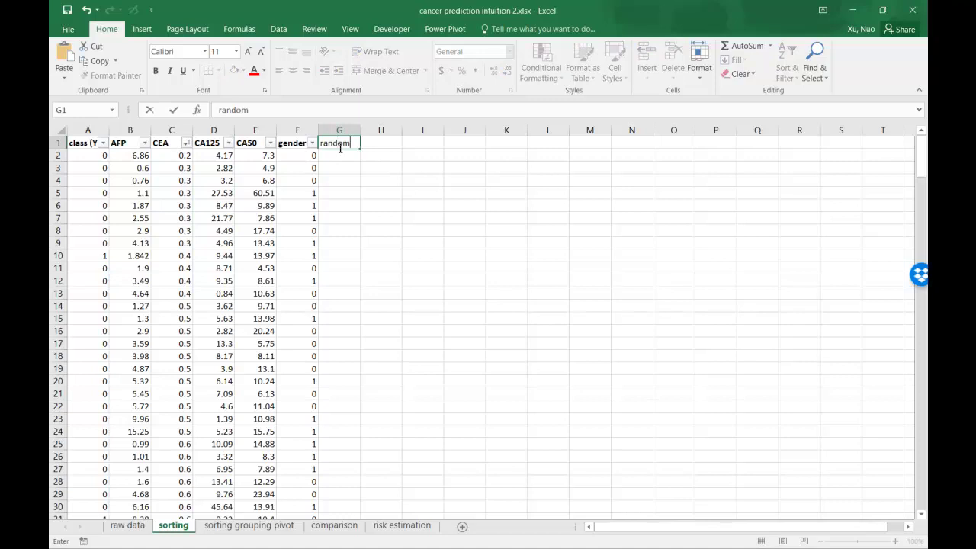
pyautogui.press('Return')
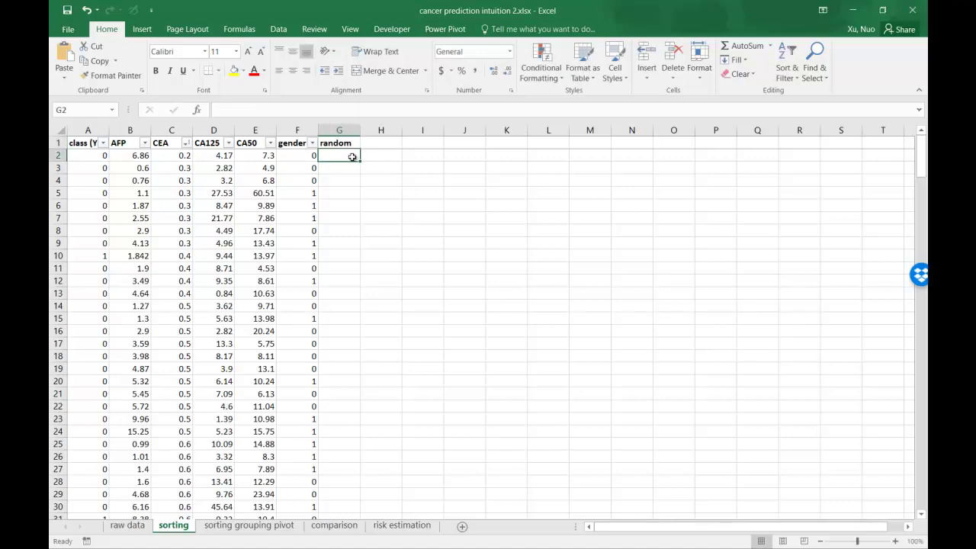
# Step: Enter =RAND() in G2 and fill it down every patient row, then return to Word
pyautogui.write('==')
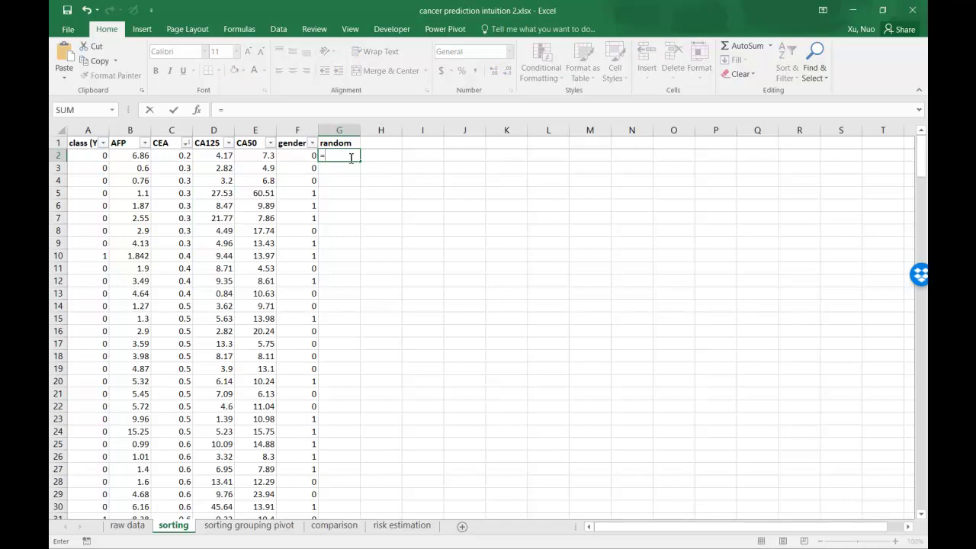
pyautogui.write('rand(')
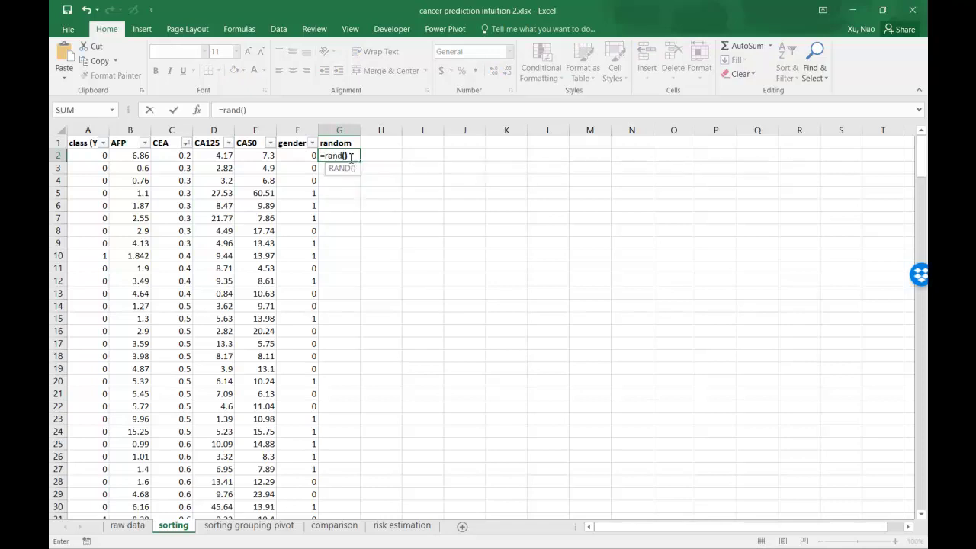
pyautogui.press('Return')
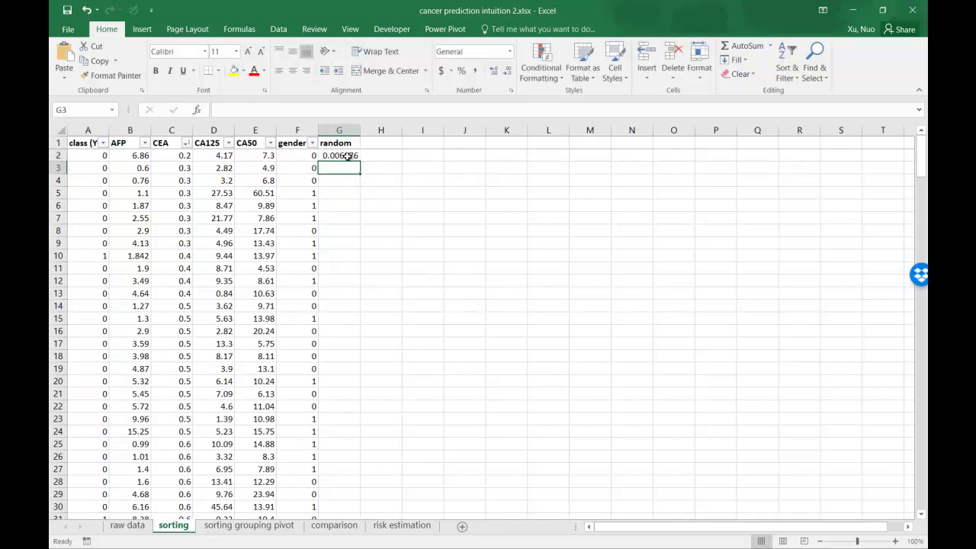
pyautogui.click(351, 156)
pyautogui.doubleClick(360, 161)
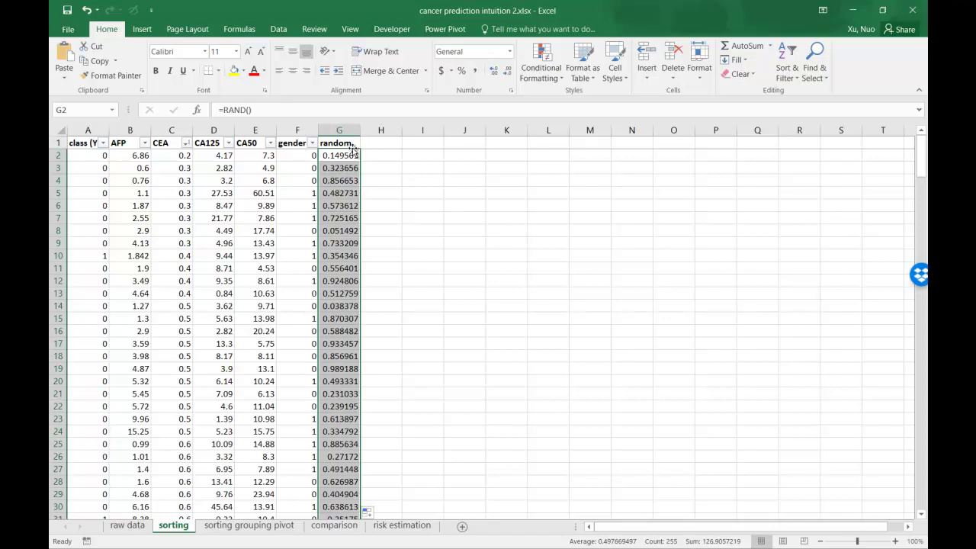
pyautogui.hotkey('alt', 'Tab')
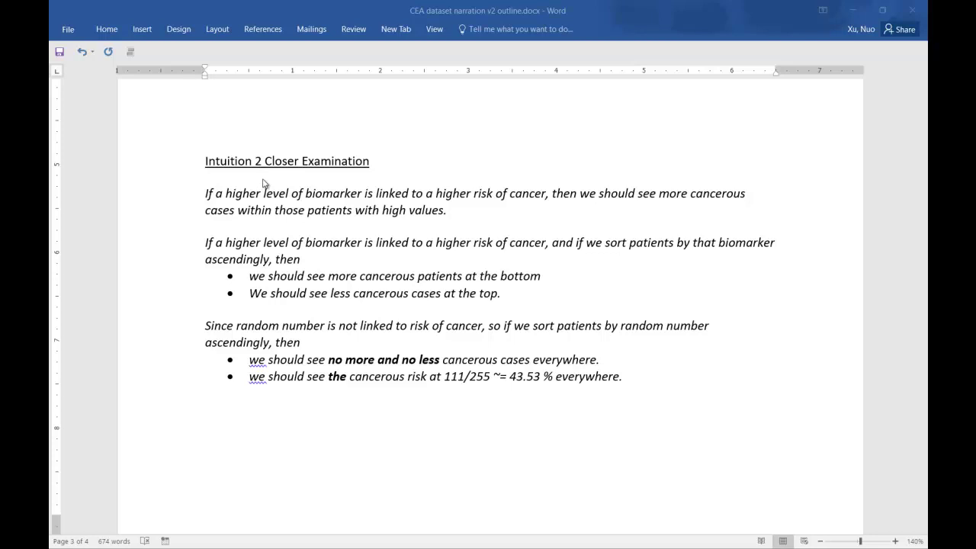
# Step: Highlight the third paragraph's clauses on sorting by biomarker and the top/bottom predictions
pyautogui.click(319, 293)
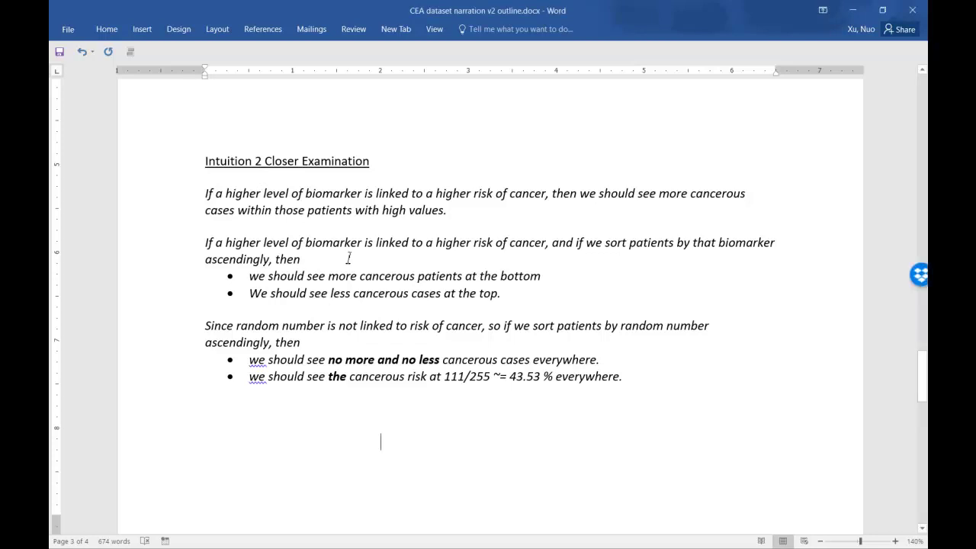
pyautogui.moveTo(207, 244); pyautogui.dragTo(552, 254)
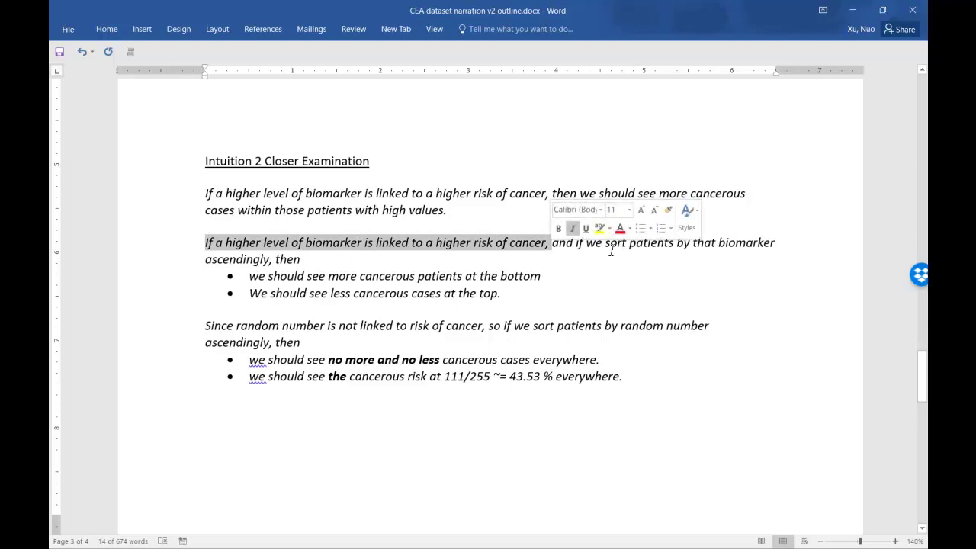
pyautogui.moveTo(606, 246)
pyautogui.mouseDown()
pyautogui.moveTo(747, 251)
pyautogui.moveTo(487, 267)
pyautogui.mouseUp()
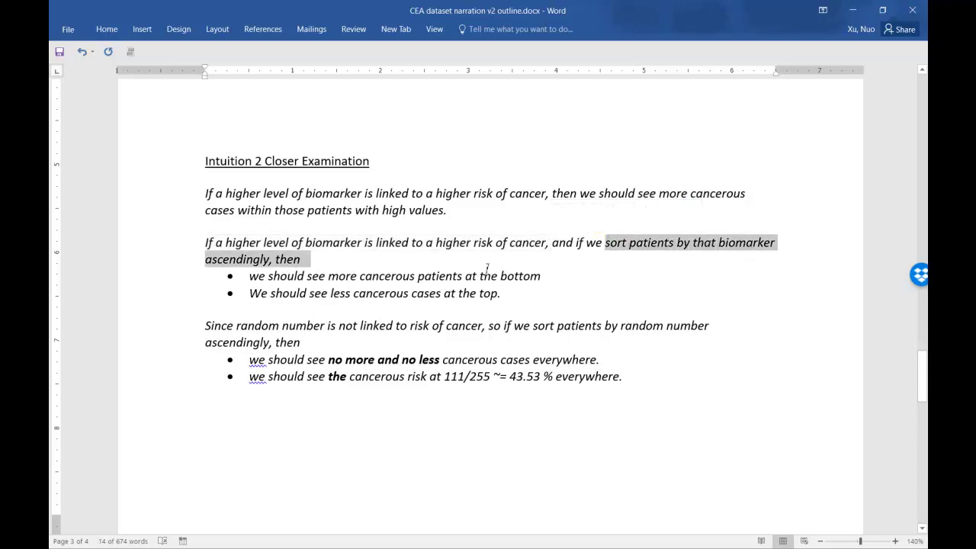
pyautogui.click(381, 279)
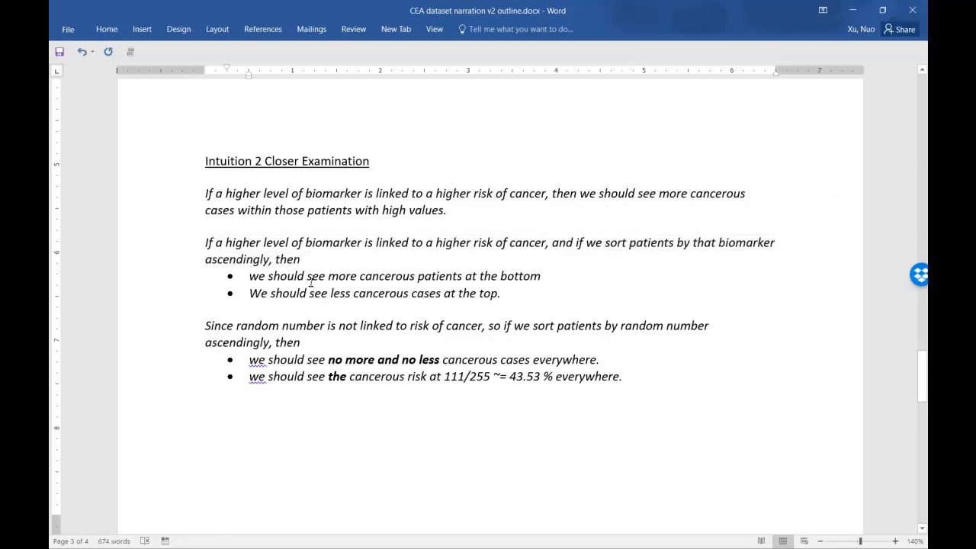
pyautogui.moveTo(308, 279); pyautogui.dragTo(545, 284)
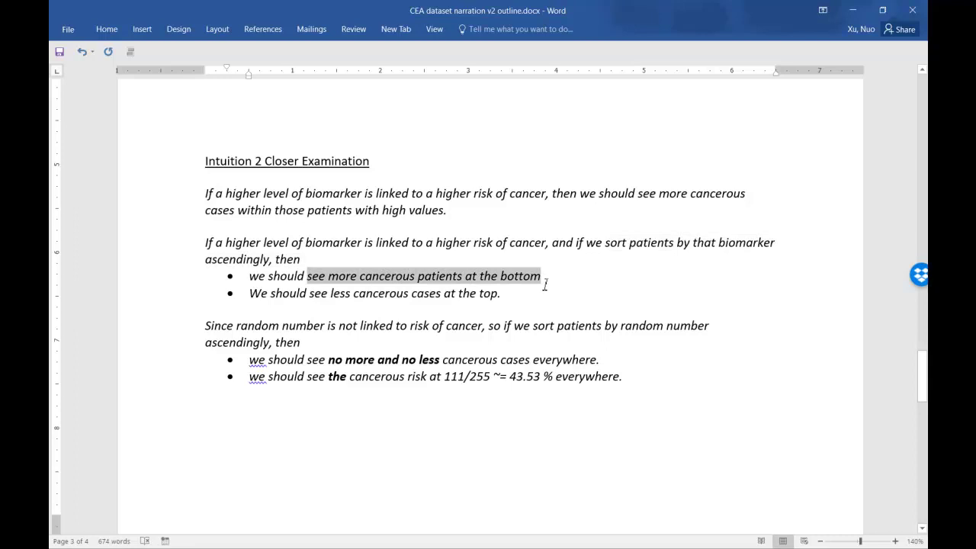
pyautogui.click(502, 297)
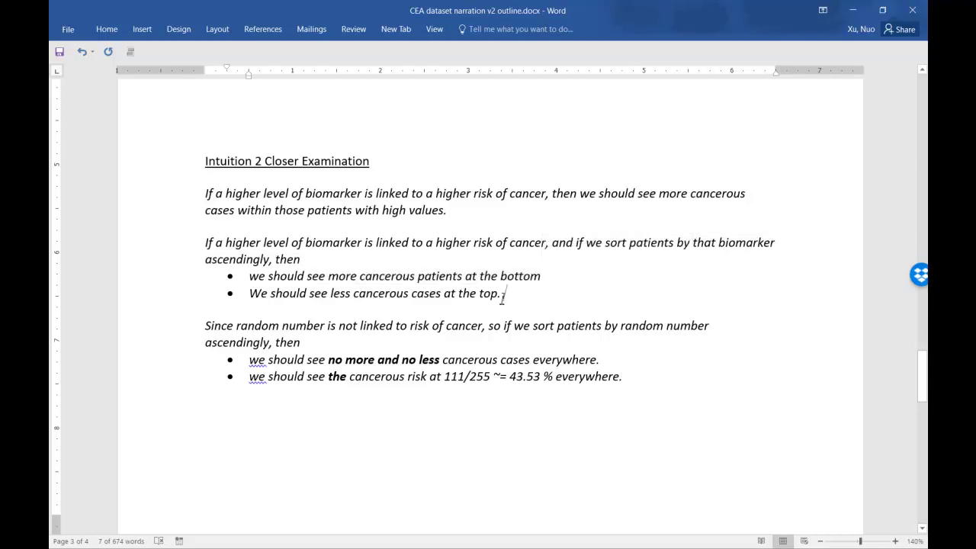
pyautogui.moveTo(503, 297); pyautogui.dragTo(307, 297)
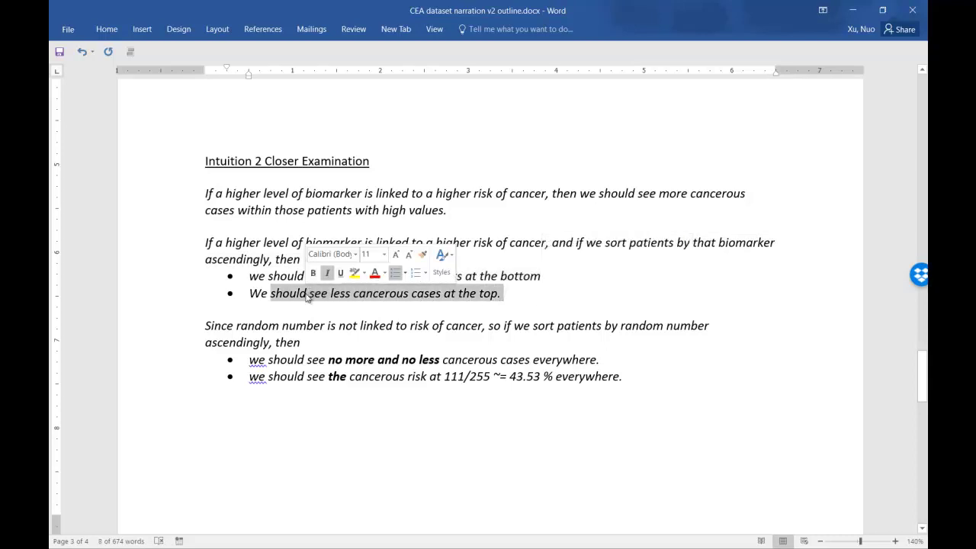
# Step: Highlight the random number paragraph and the last bullet's 111/255 cancer count, then return to Excel
pyautogui.click(516, 298)
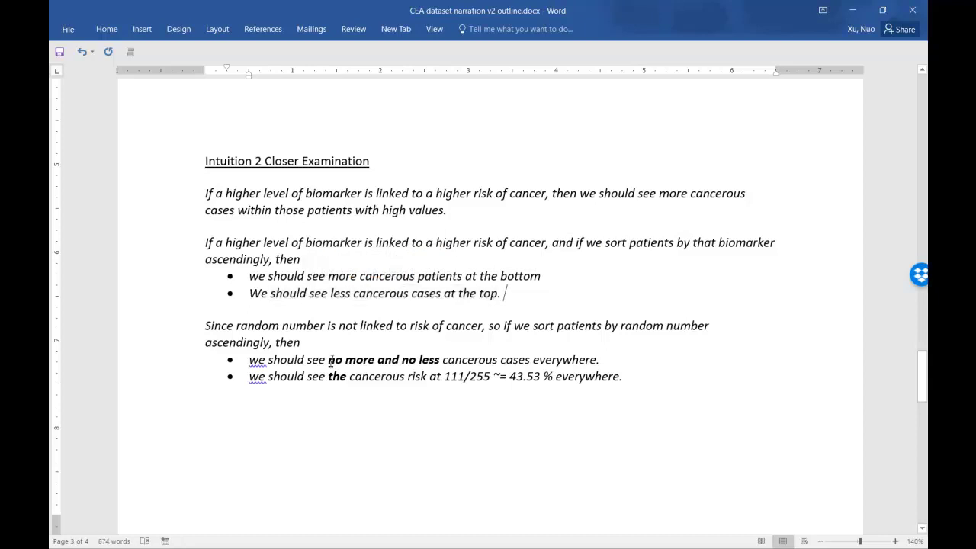
pyautogui.moveTo(313, 344); pyautogui.dragTo(196, 324)
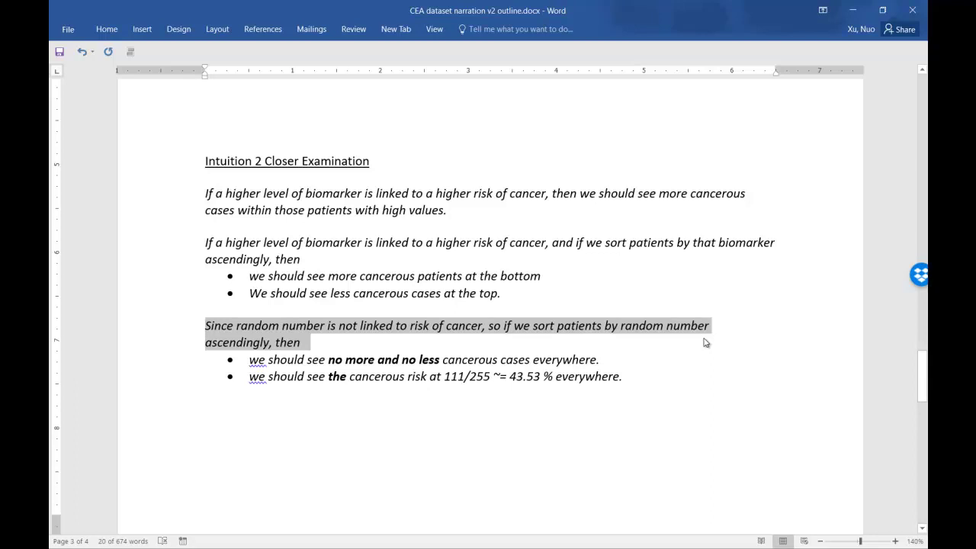
pyautogui.click(310, 344)
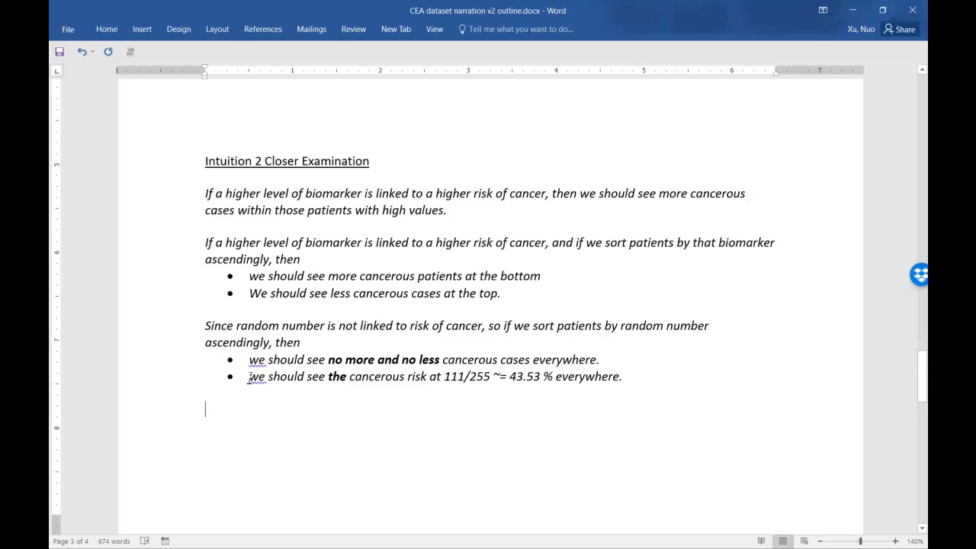
pyautogui.moveTo(250, 376)
pyautogui.mouseDown()
pyautogui.moveTo(462, 381)
pyautogui.moveTo(445, 377)
pyautogui.mouseUp()
pyautogui.click(461, 381)
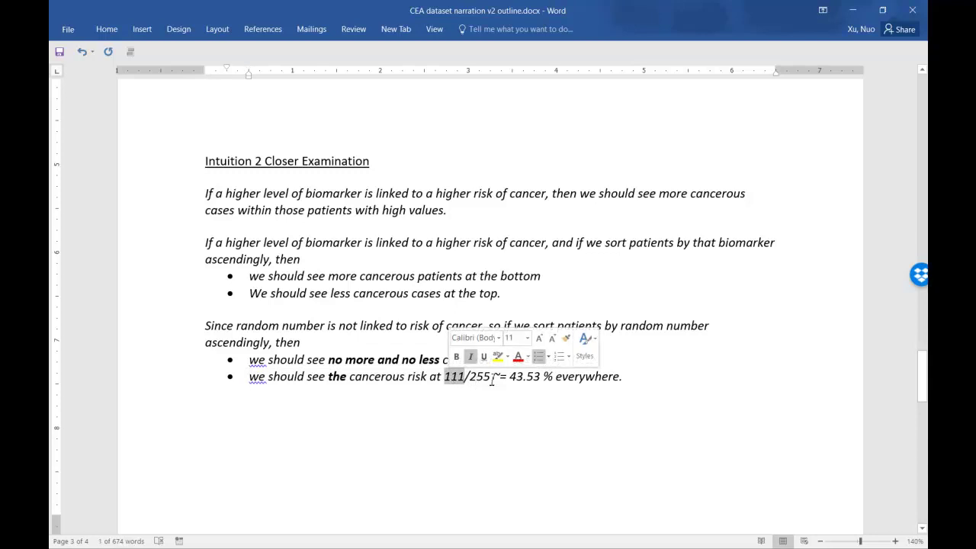
pyautogui.moveTo(491, 379); pyautogui.dragTo(476, 380)
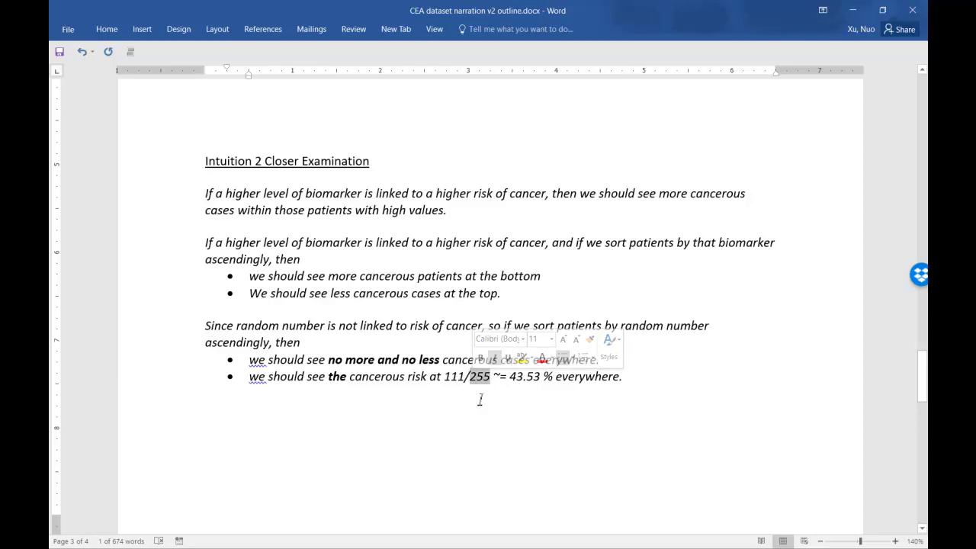
pyautogui.click(492, 394)
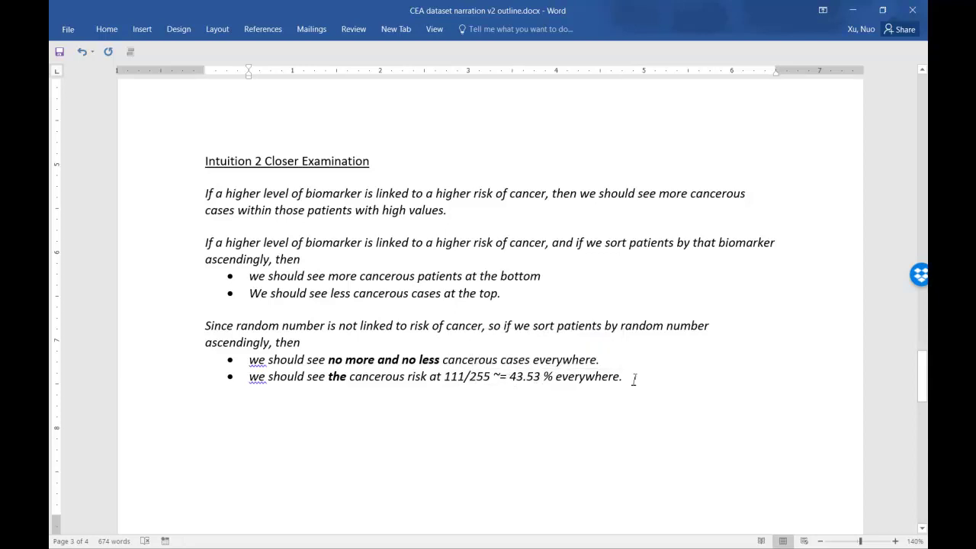
pyautogui.moveTo(626, 377); pyautogui.dragTo(250, 378)
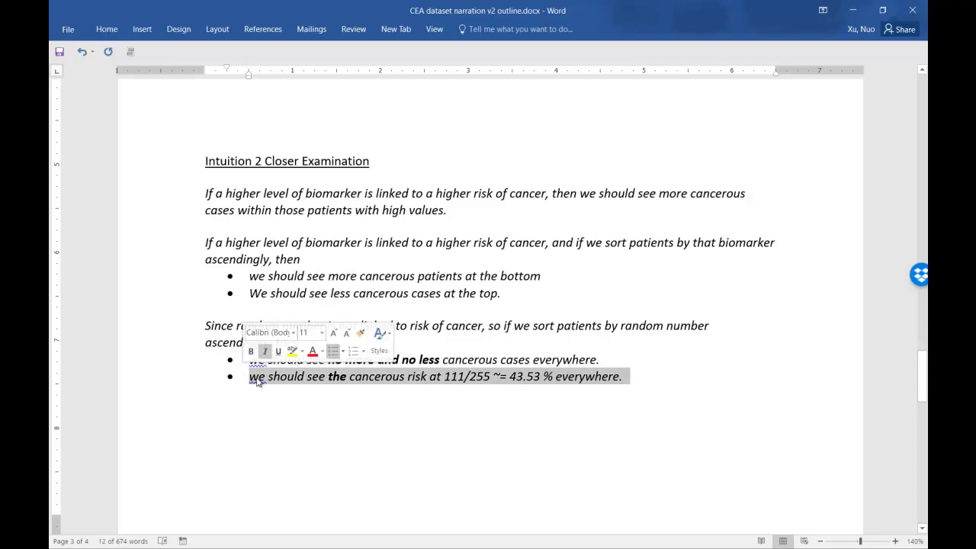
pyautogui.hotkey('alt', 'Tab')
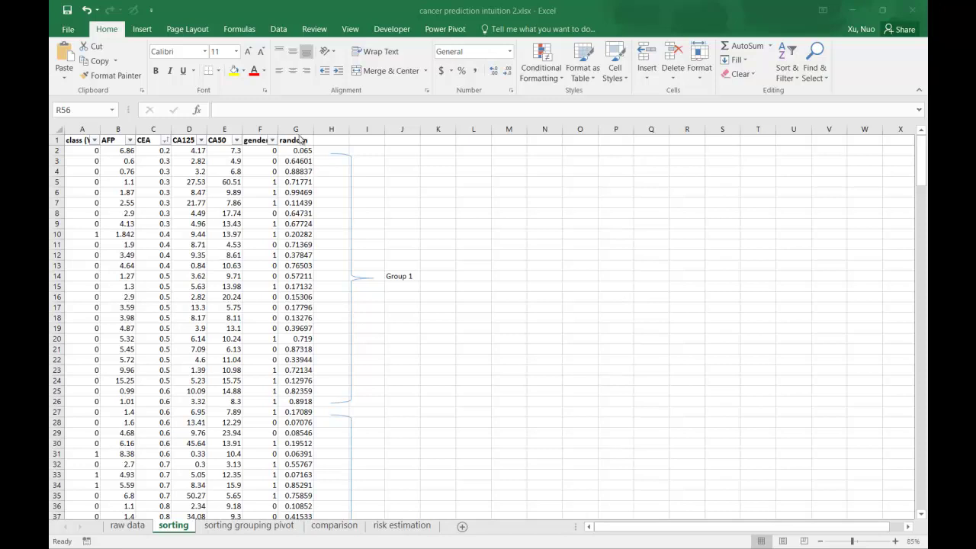
pyautogui.scroll(-2, 471, 308)
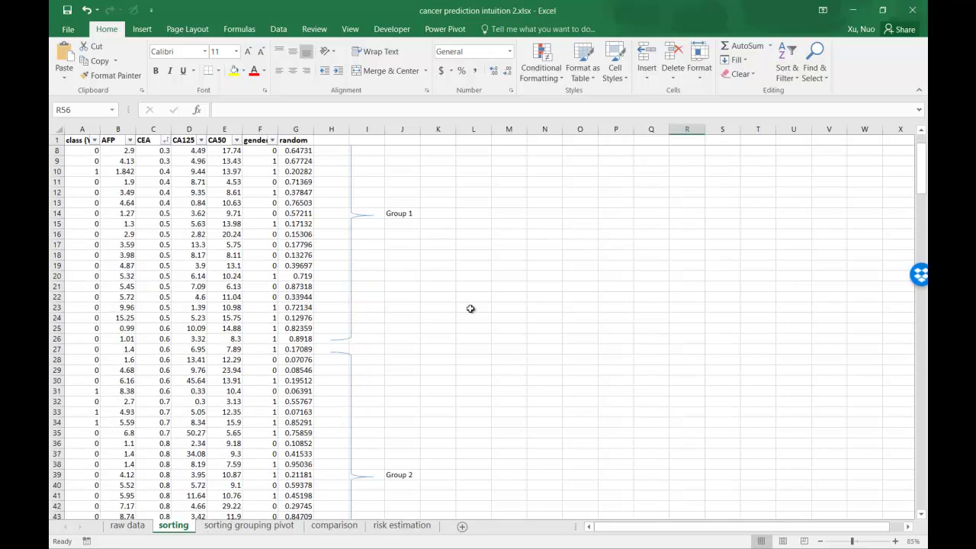
pyautogui.scroll(2, 470, 308)
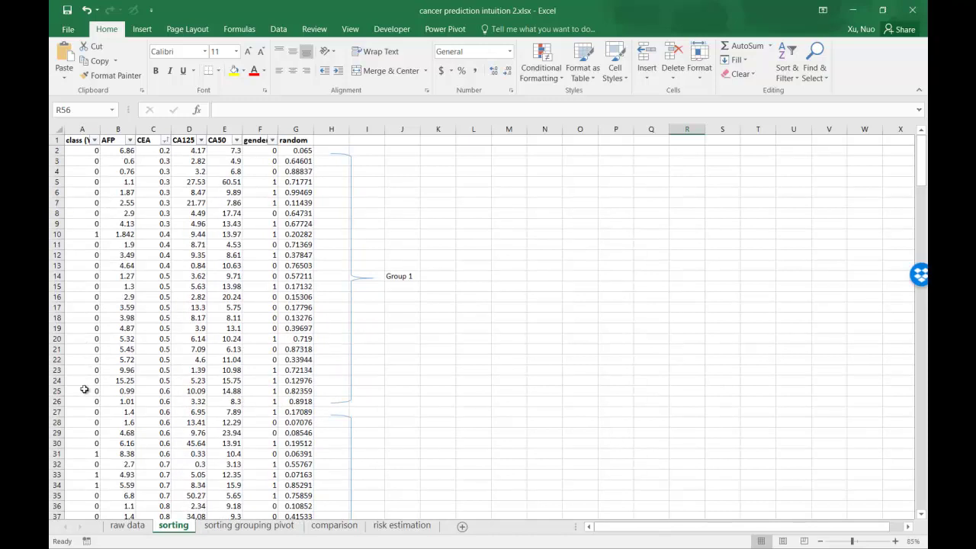
pyautogui.scroll(-1, 83, 391)
pyautogui.scroll(-1, 84, 391)
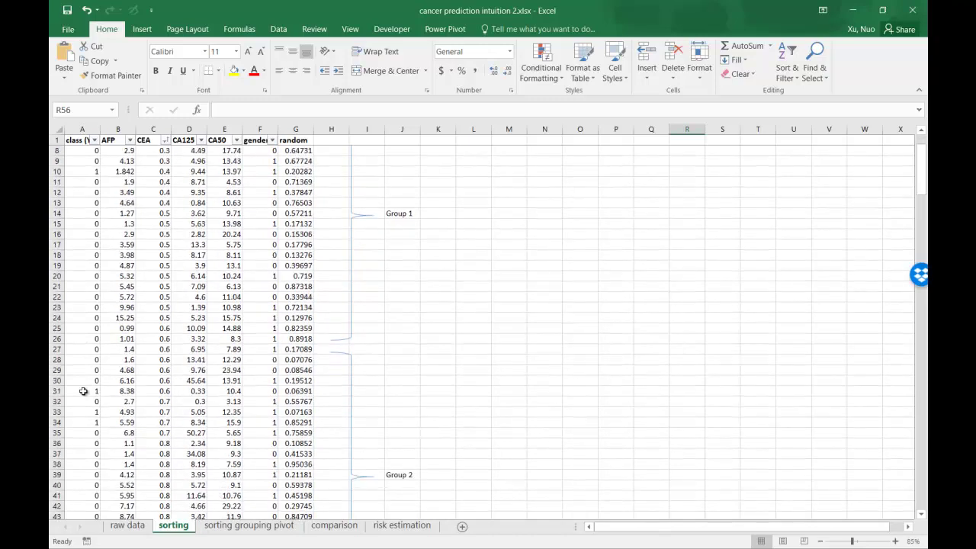
pyautogui.scroll(2, 84, 391)
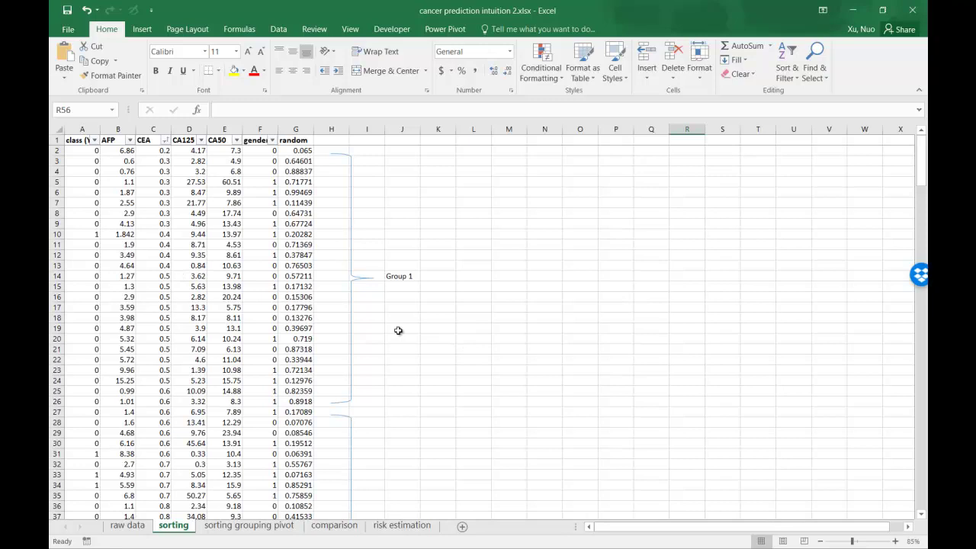
pyautogui.click(461, 371)
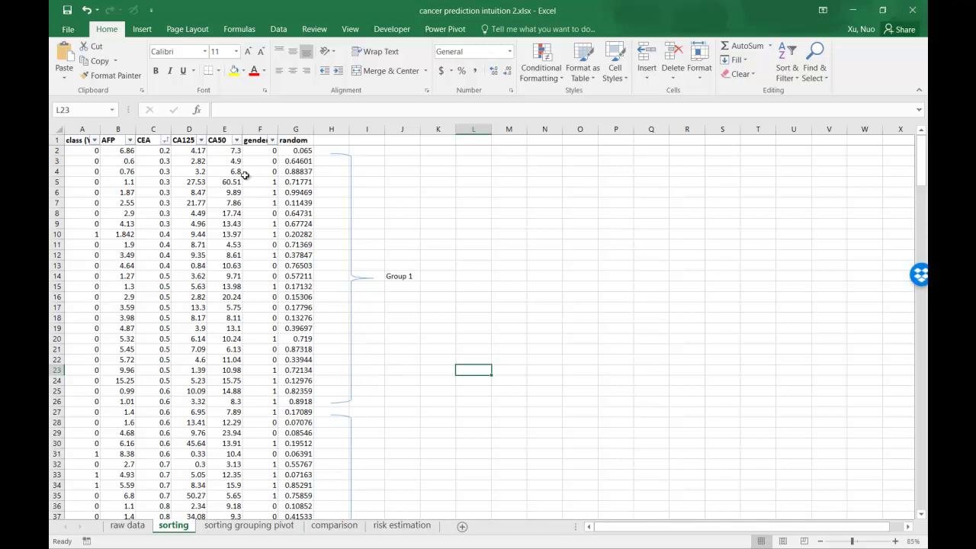
# Step: Check the status-bar average CEA for Group 1 (C2:C26) and Group 2 (C28:C48)
pyautogui.moveTo(162, 150); pyautogui.dragTo(160, 398)
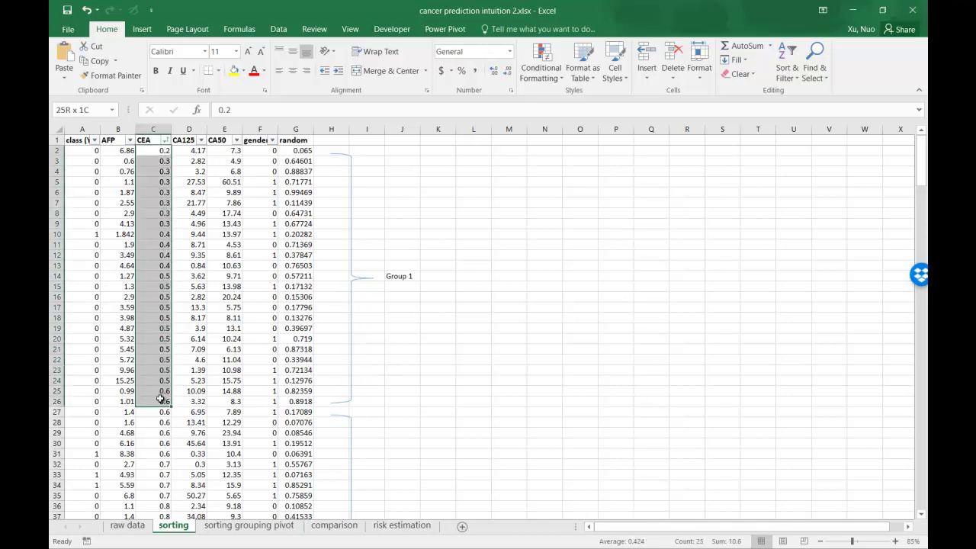
pyautogui.scroll(-4, 278, 352)
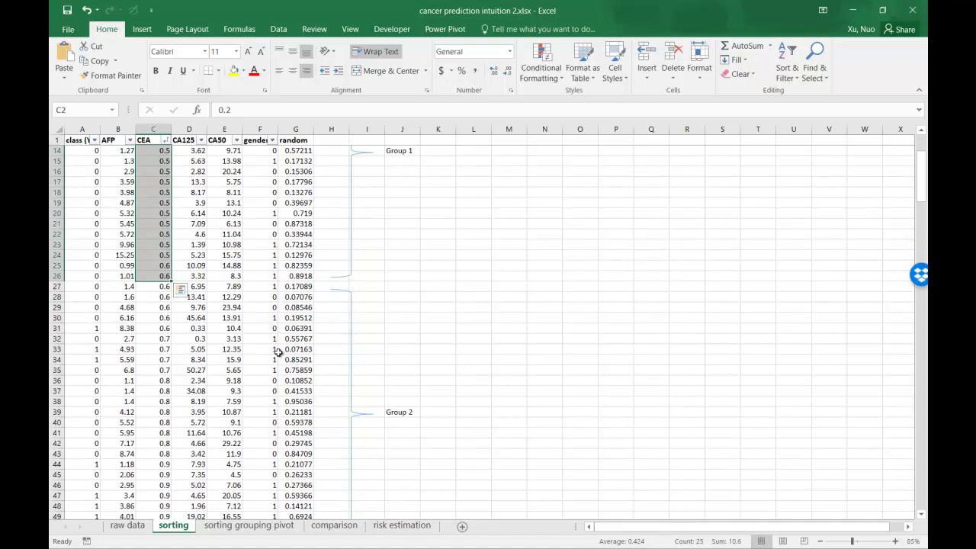
pyautogui.click(164, 296)
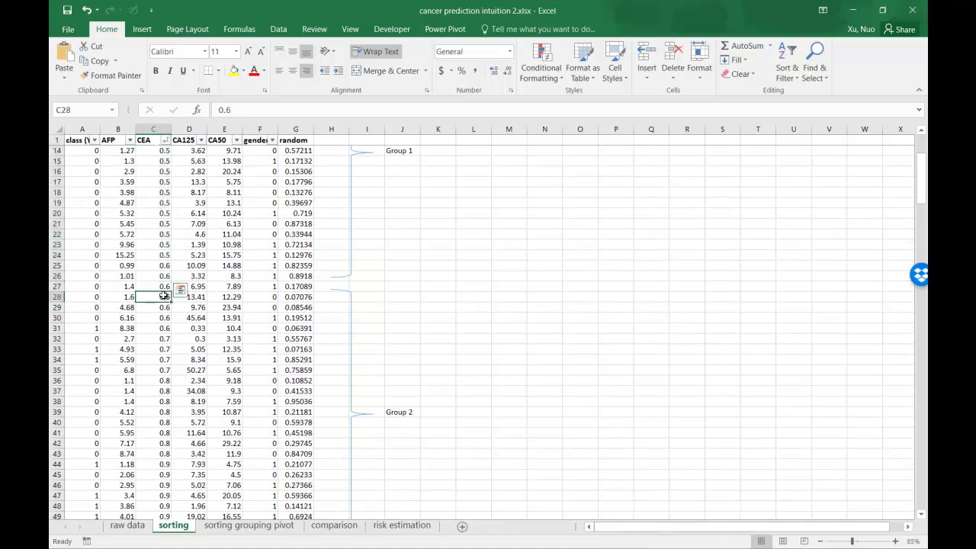
pyautogui.moveTo(164, 296); pyautogui.dragTo(163, 505)
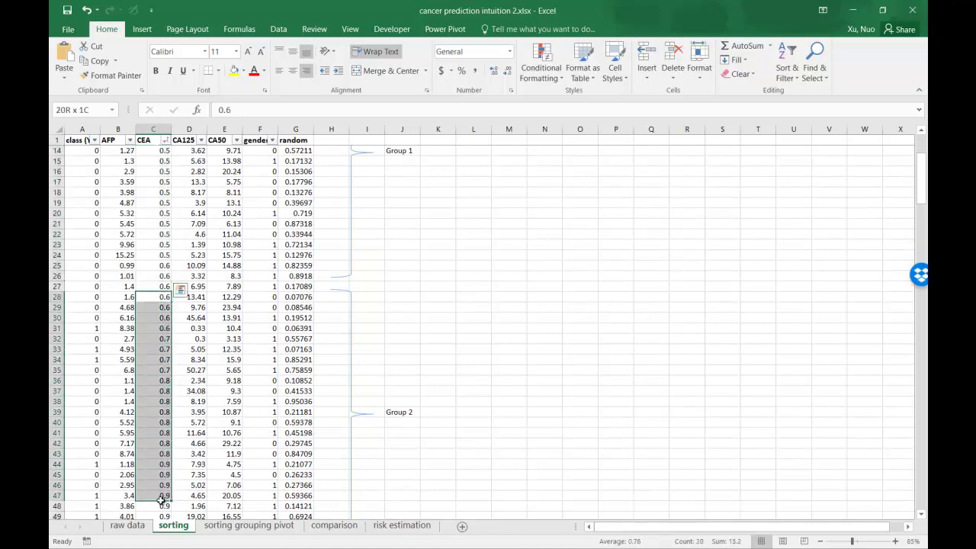
# Step: Clear the selection, scroll the remaining rows, and move to the 'sorting grouping pivot' sheet
pyautogui.scroll(-1, 158, 418)
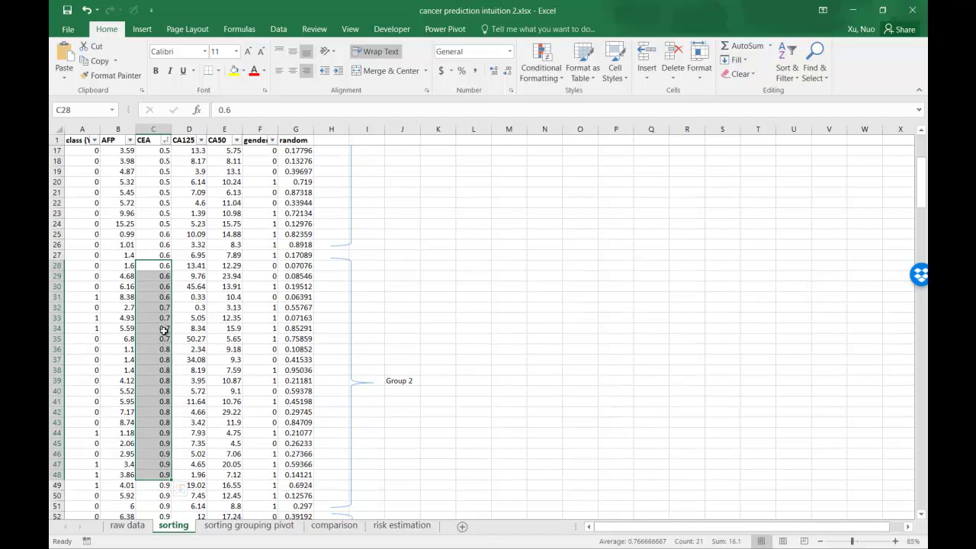
pyautogui.scroll(-5, 164, 330)
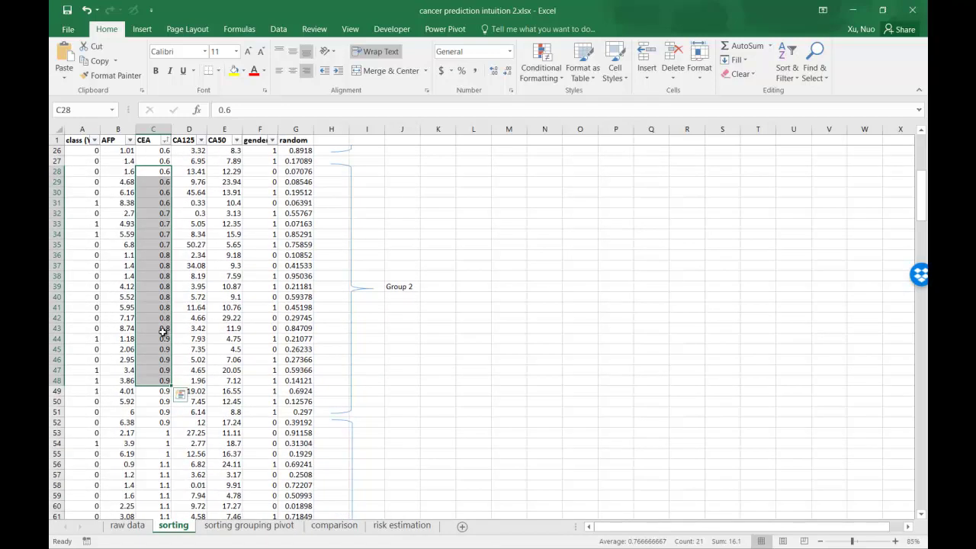
pyautogui.scroll(-1, 164, 331)
pyautogui.click(401, 430)
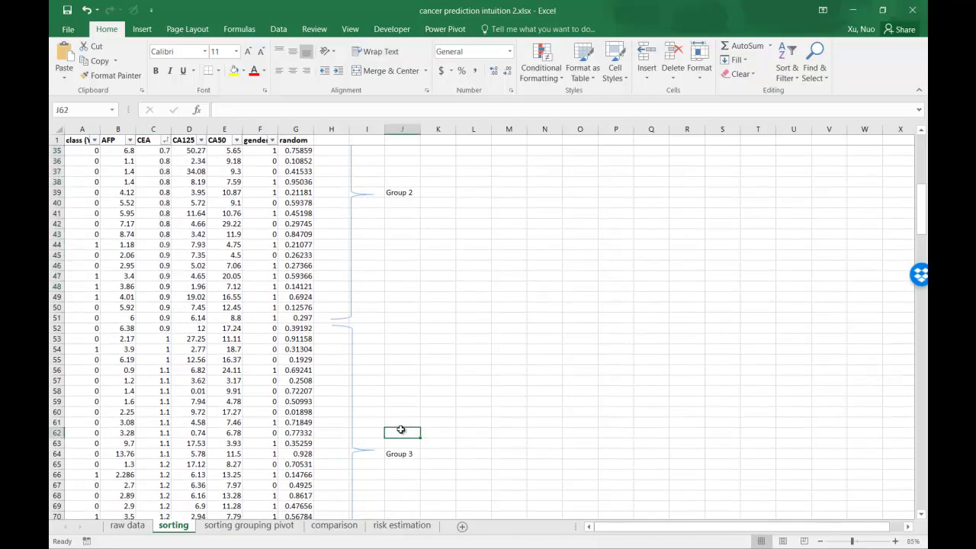
pyautogui.scroll(-5, 401, 430)
pyautogui.scroll(-1, 401, 429)
pyautogui.scroll(2, 401, 429)
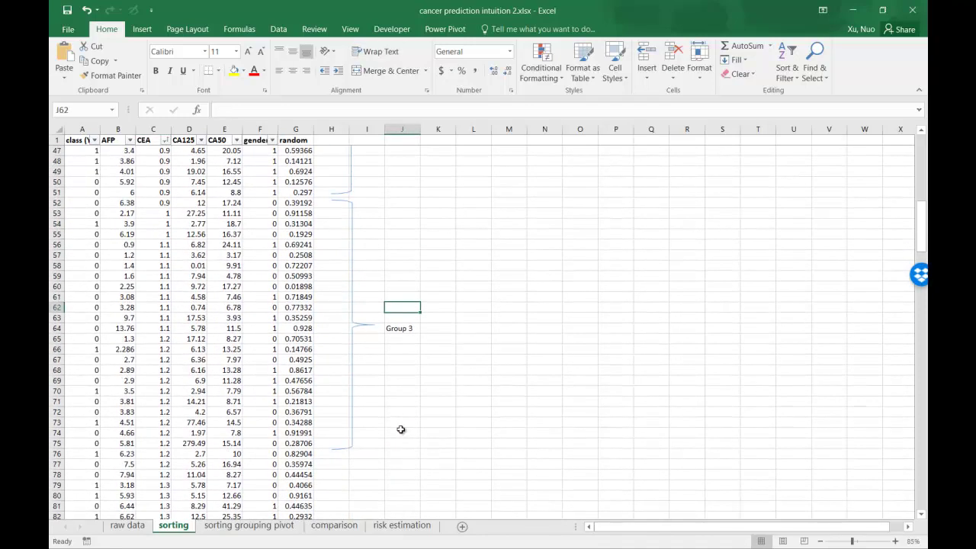
pyautogui.hotkey('ctrl', 'pagedown')
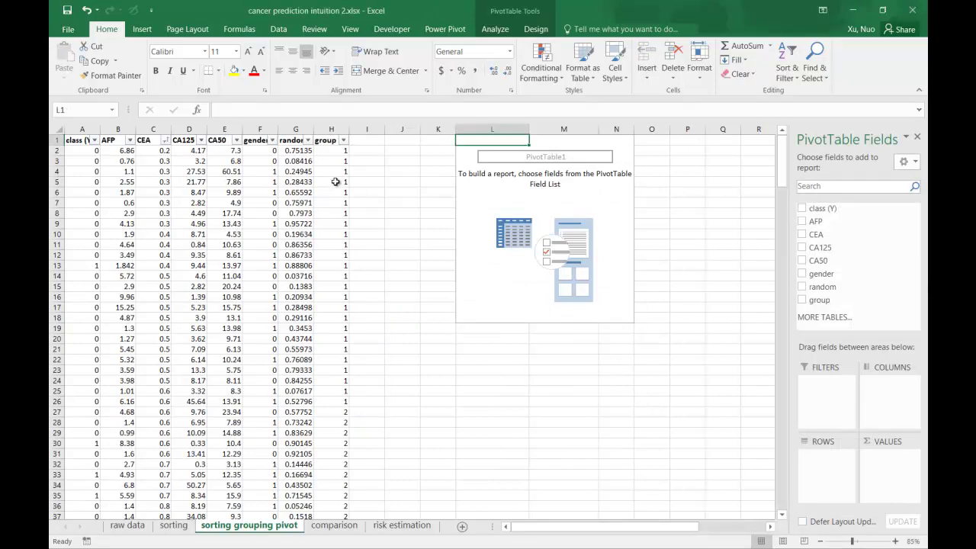
# Step: Inspect H2's ROUNDUP group formula, then sort the rows ascending by the random column
pyautogui.click(335, 151)
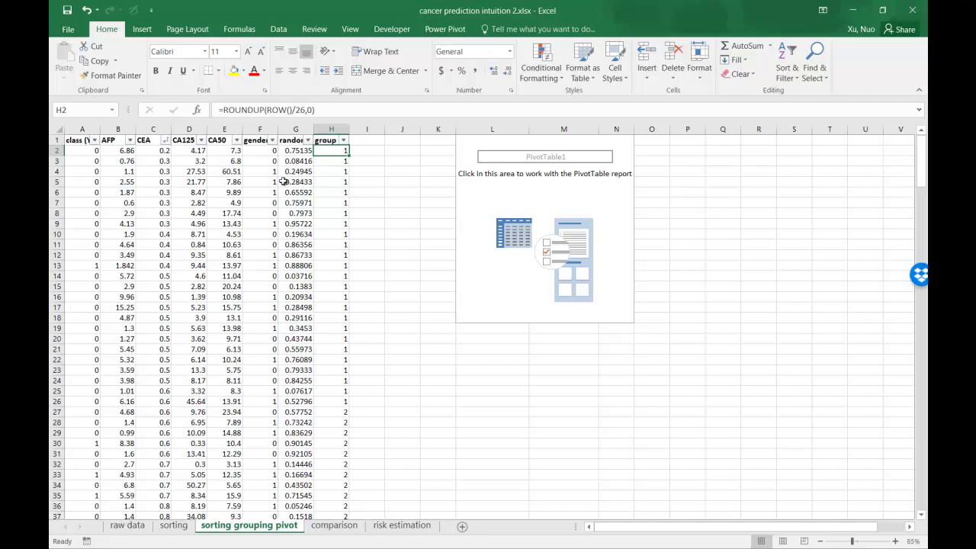
pyautogui.click(308, 140)
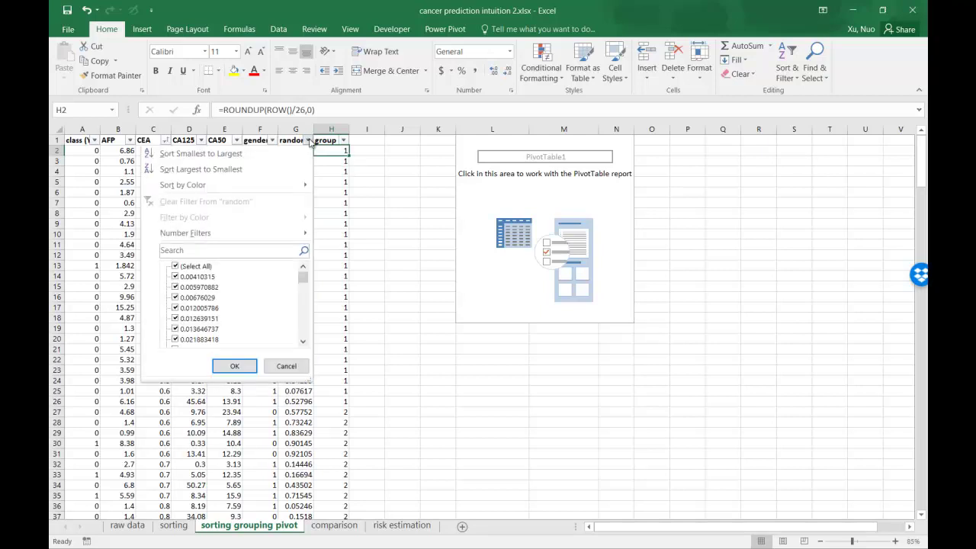
pyautogui.click(241, 158)
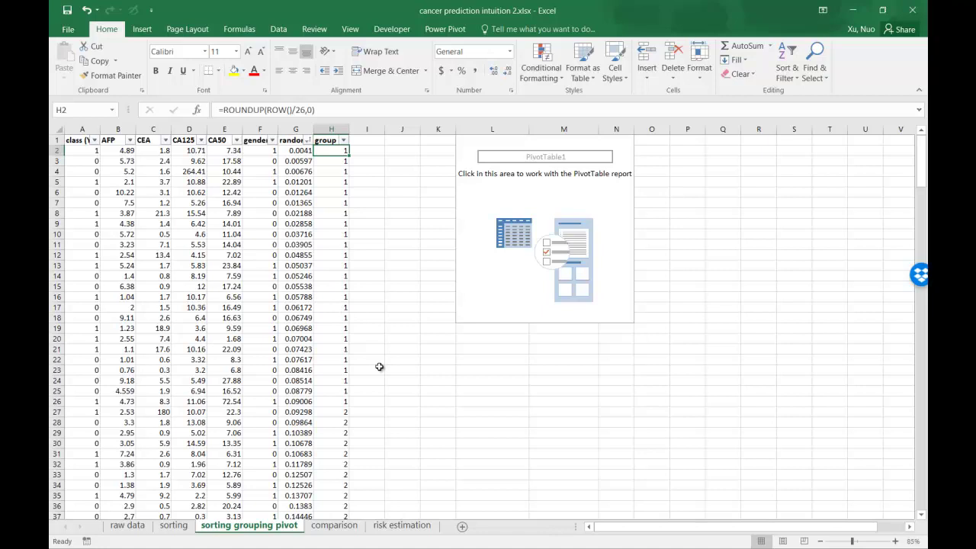
# Step: Set up PivotTable1 with group in Rows and Sum of class (Y) in Values
pyautogui.click(518, 207)
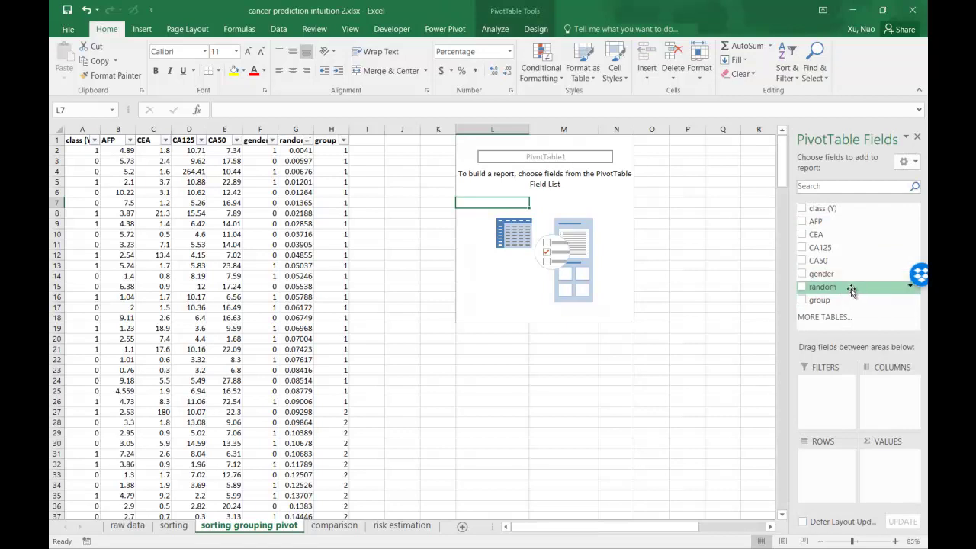
pyautogui.moveTo(852, 300)
pyautogui.mouseDown()
pyautogui.moveTo(854, 351)
pyautogui.moveTo(824, 484)
pyautogui.mouseUp()
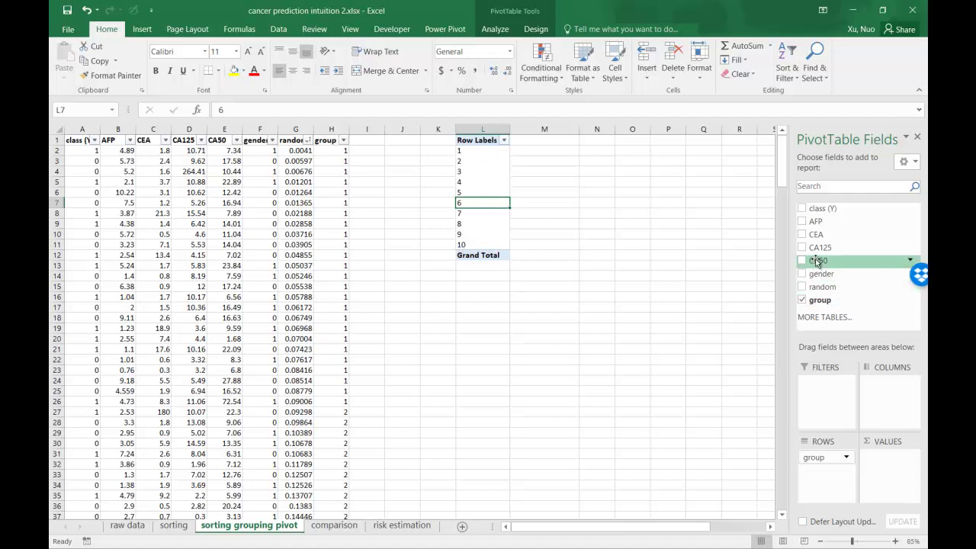
pyautogui.moveTo(832, 213); pyautogui.dragTo(895, 494)
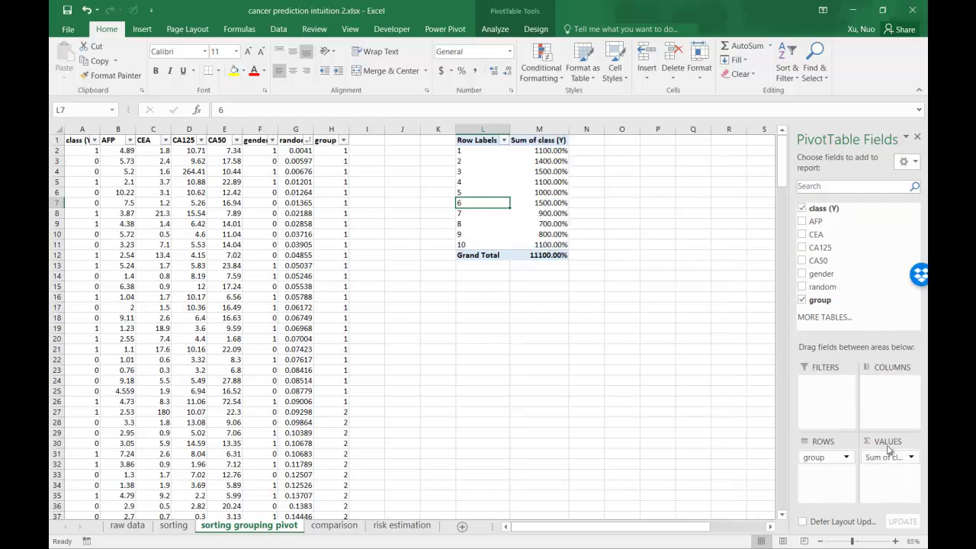
# Step: Change the class (Y) value field summary from Sum to Average
pyautogui.click(907, 458)
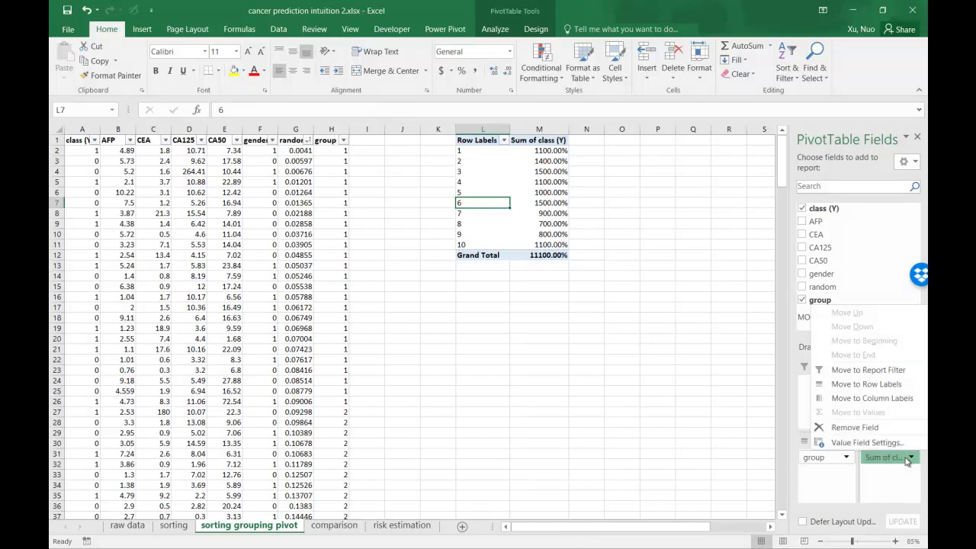
pyautogui.click(864, 443)
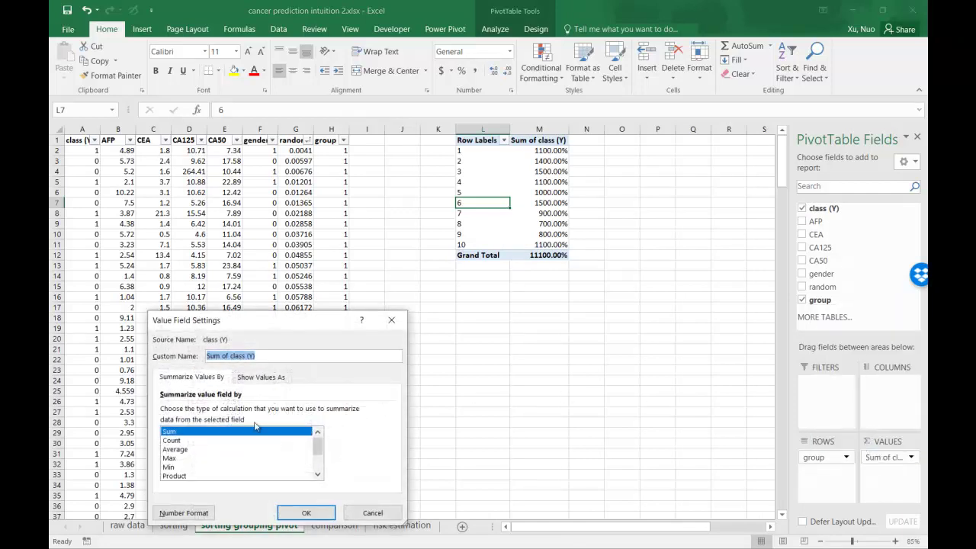
pyautogui.click(183, 450)
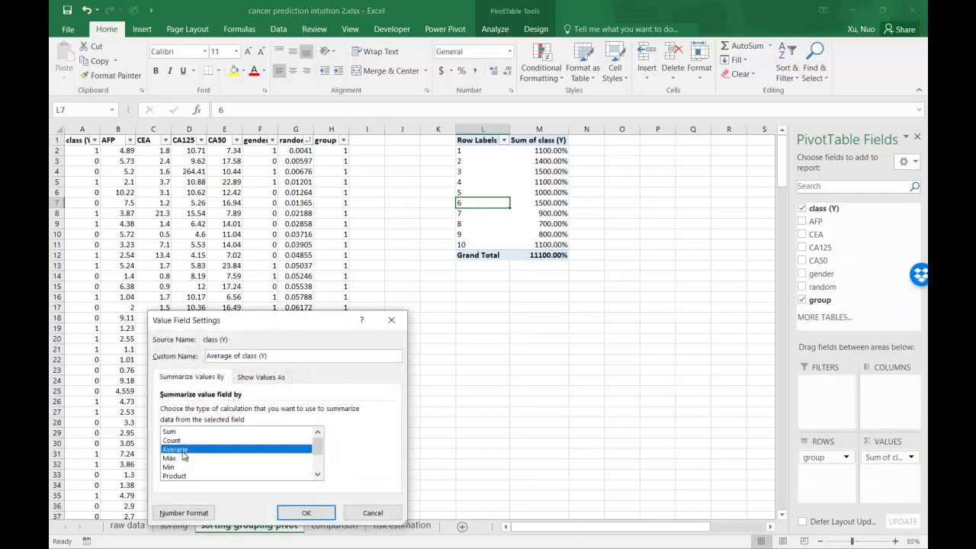
pyautogui.click(307, 512)
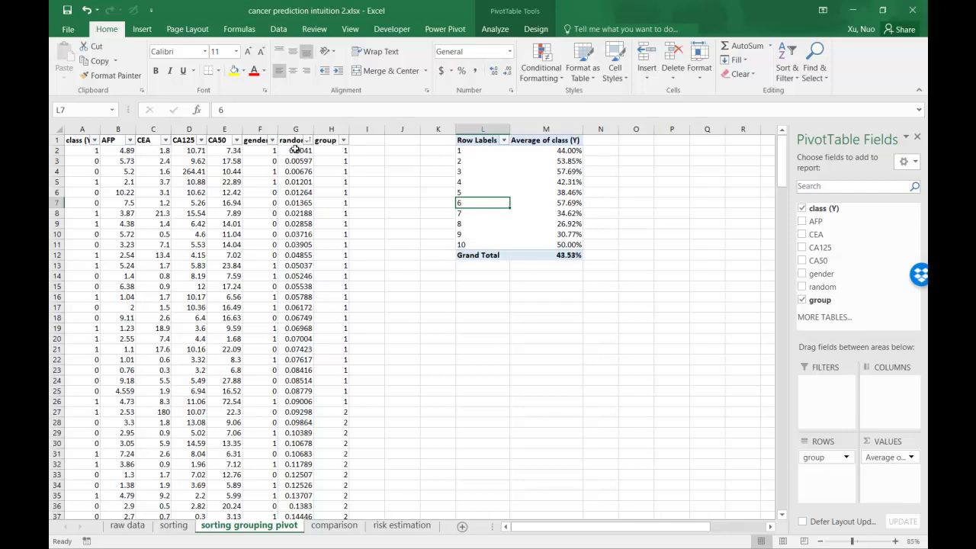
pyautogui.click(540, 410)
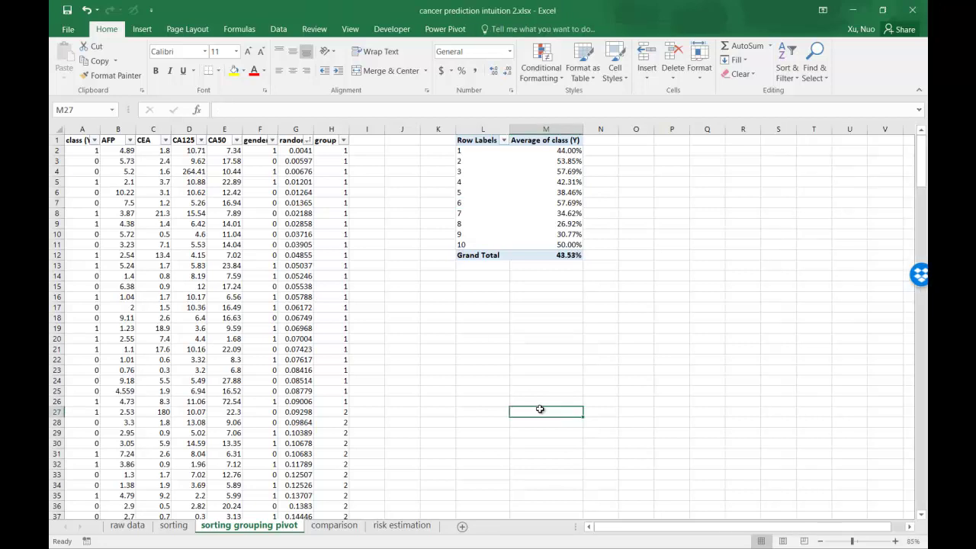
pyautogui.scroll(-6, 534, 385)
pyautogui.scroll(-1, 529, 366)
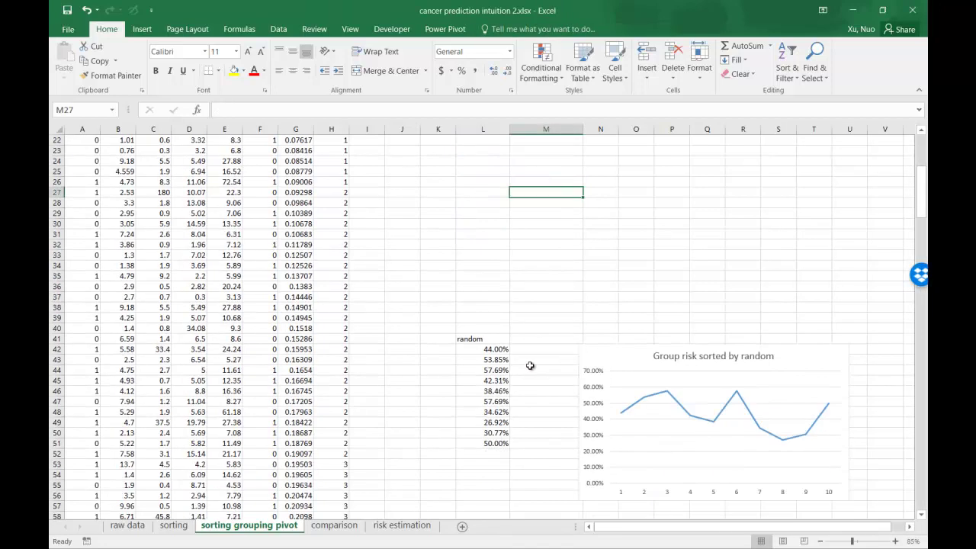
pyautogui.scroll(-3, 530, 366)
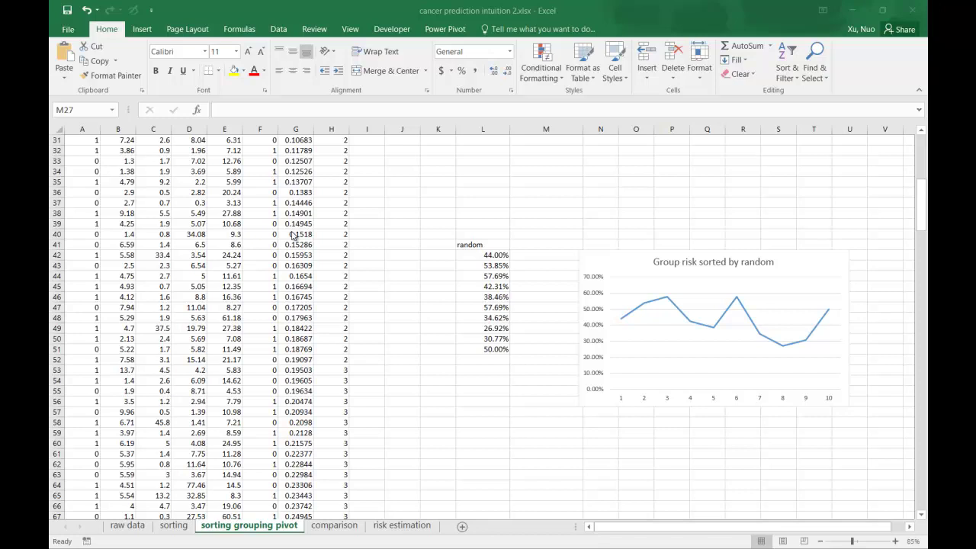
# Step: Open the comparison sheet and inspect the chart's CEA, CA50 and AFP lines and its legend
pyautogui.click(343, 531)
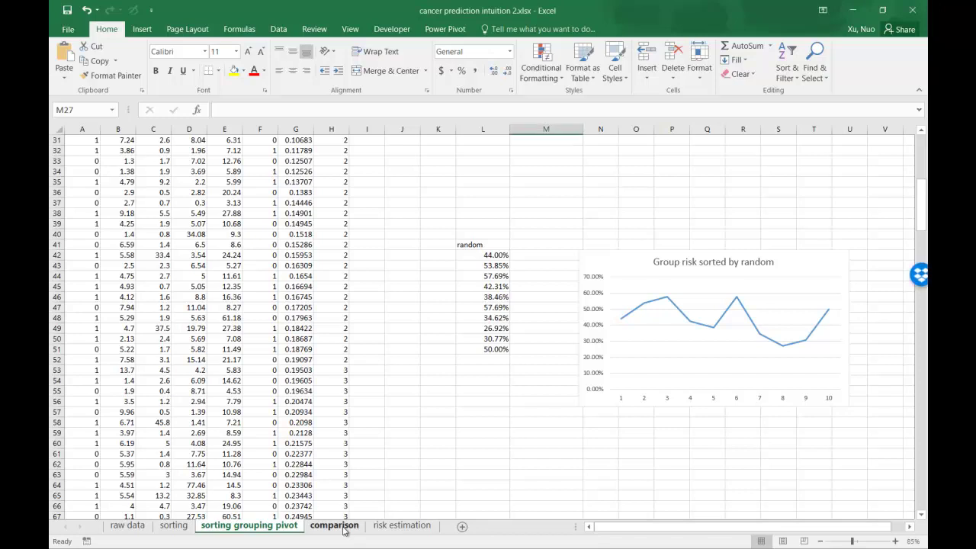
pyautogui.click(343, 531)
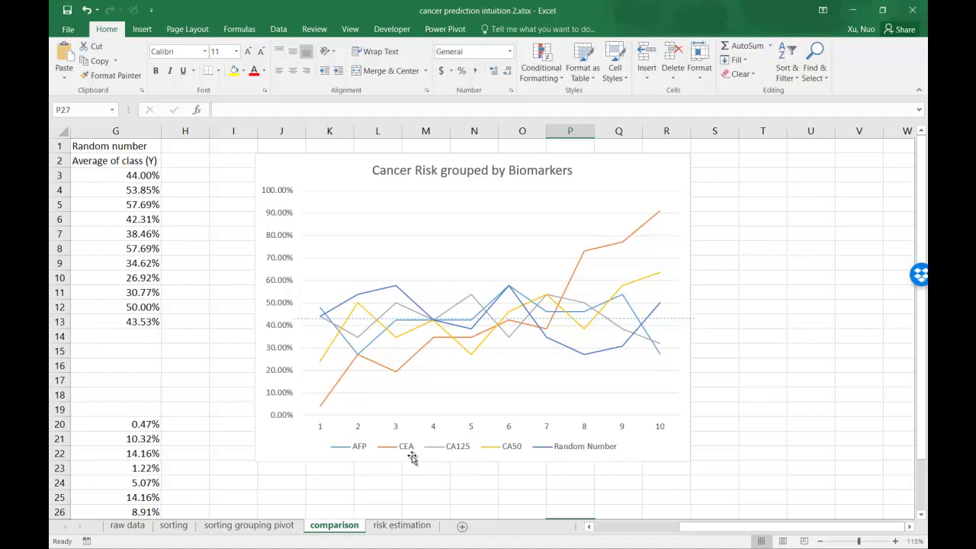
pyautogui.click(336, 389)
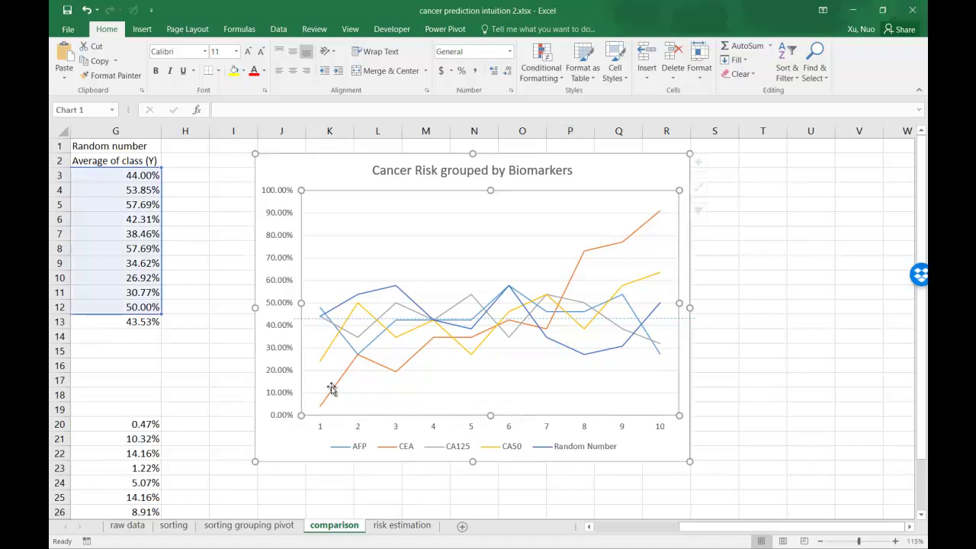
pyautogui.click(336, 388)
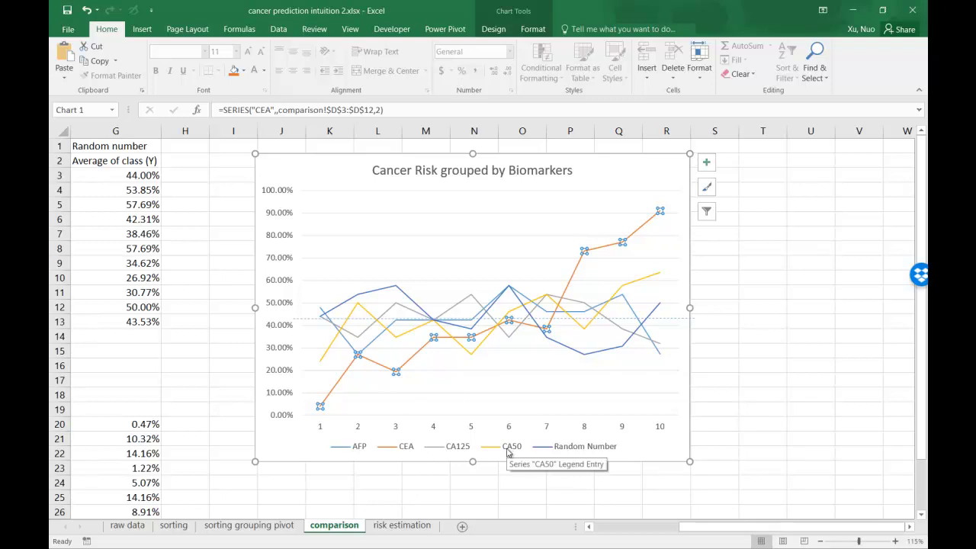
pyautogui.click(324, 359)
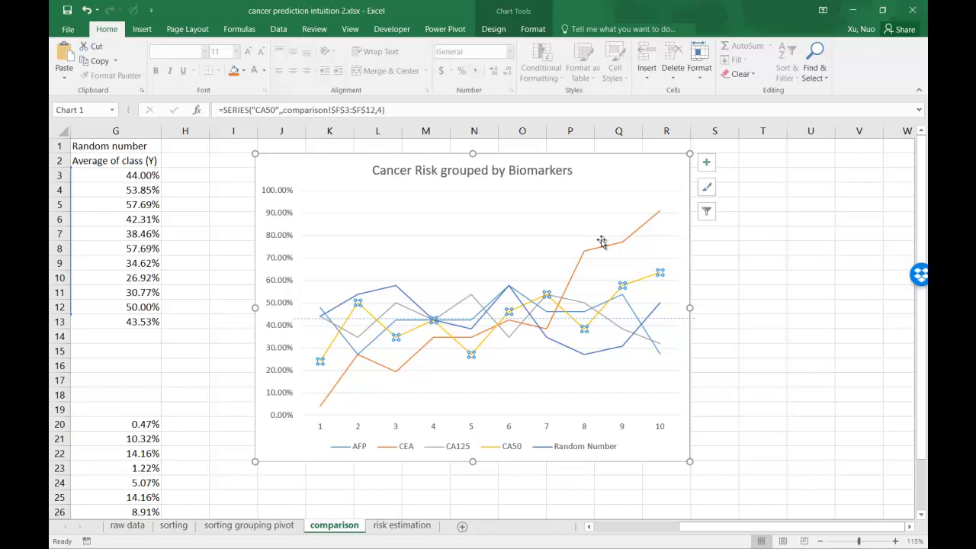
pyautogui.click(343, 451)
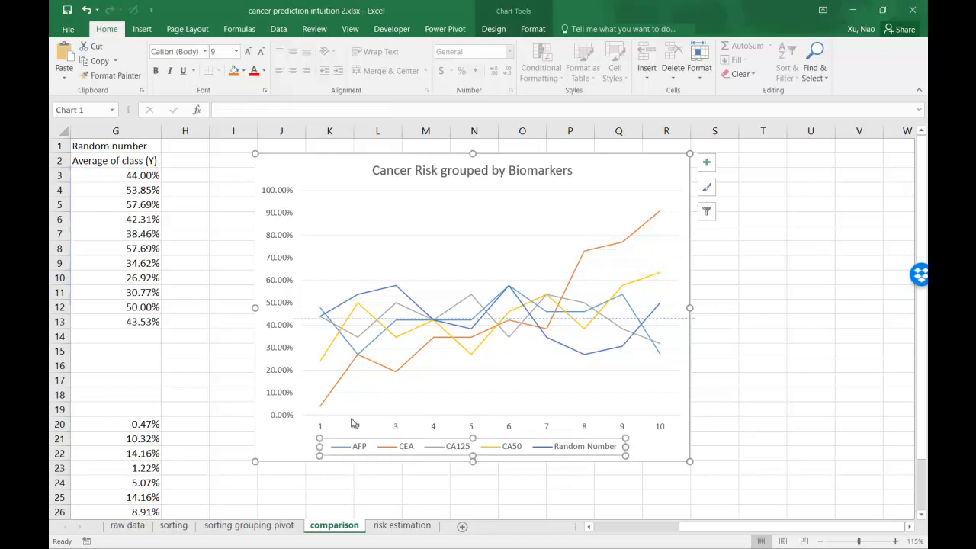
pyautogui.click(376, 346)
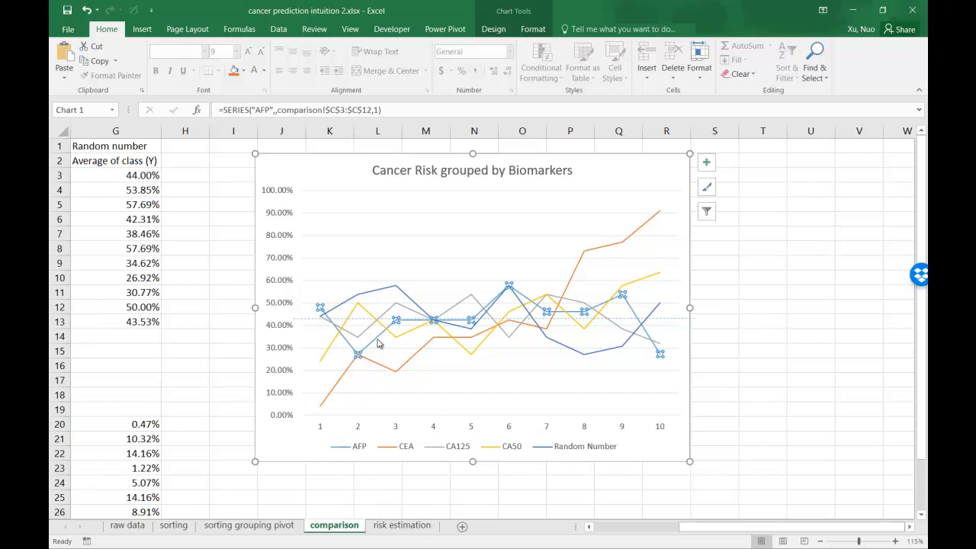
pyautogui.click(438, 450)
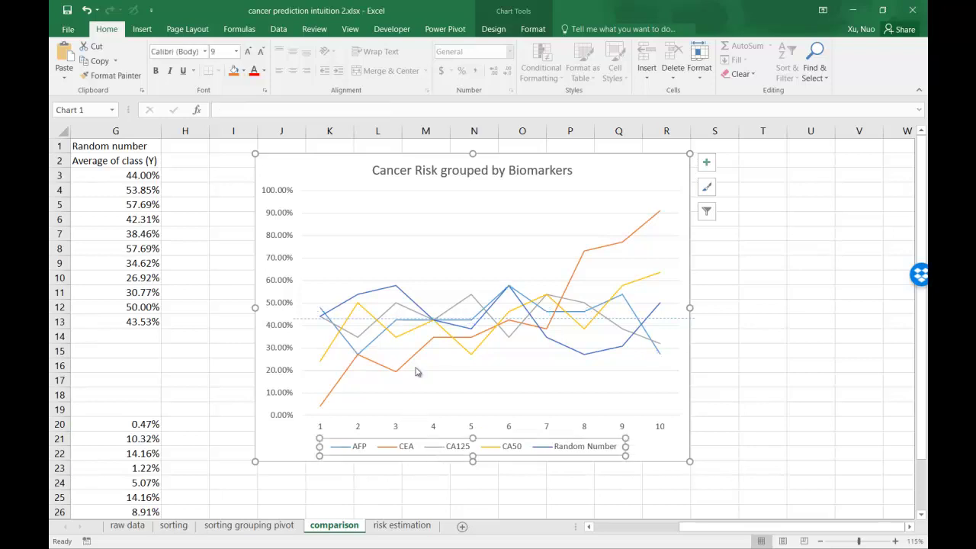
pyautogui.press('Escape')
pyautogui.press('Escape')
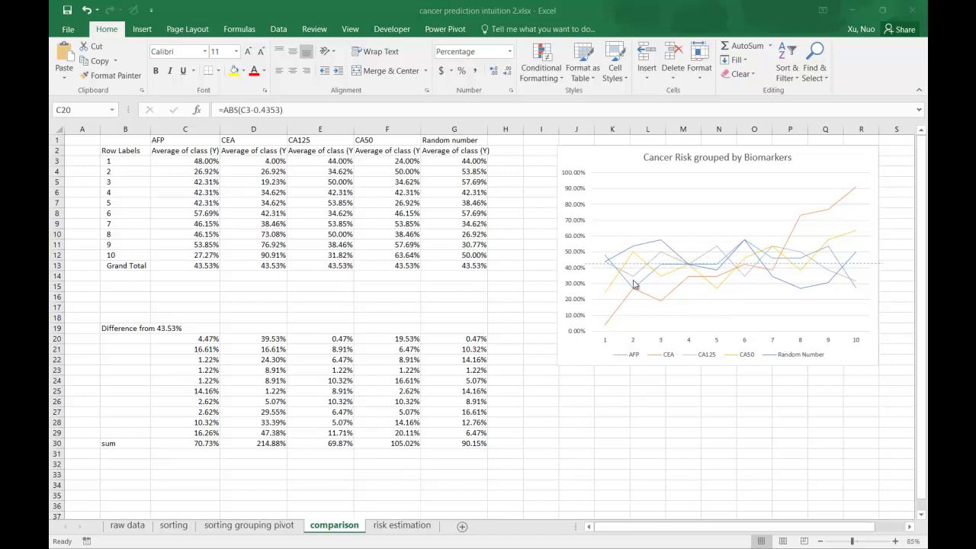
pyautogui.moveTo(634, 250)
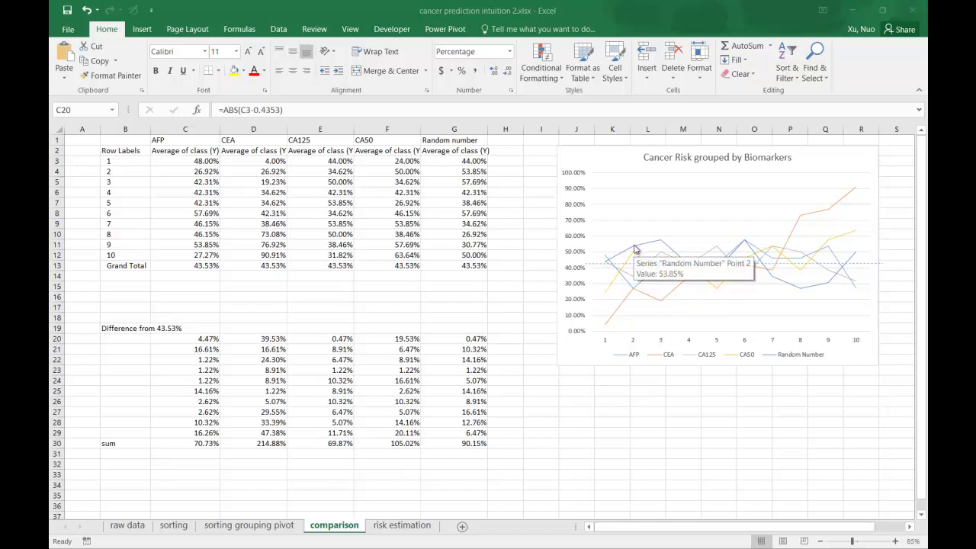
pyautogui.click(634, 252)
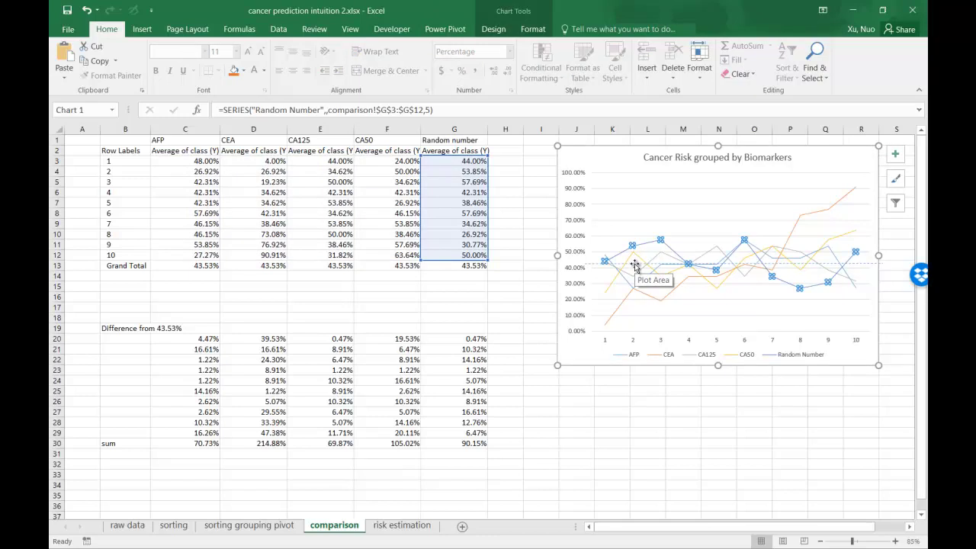
pyautogui.press('Escape')
pyautogui.click(207, 362)
pyautogui.doubleClick(197, 347)
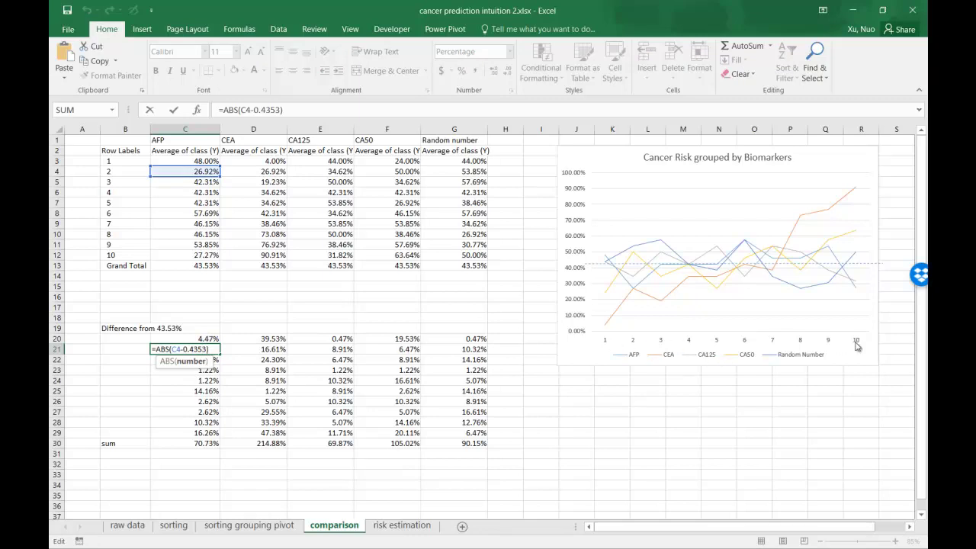
pyautogui.click(196, 457)
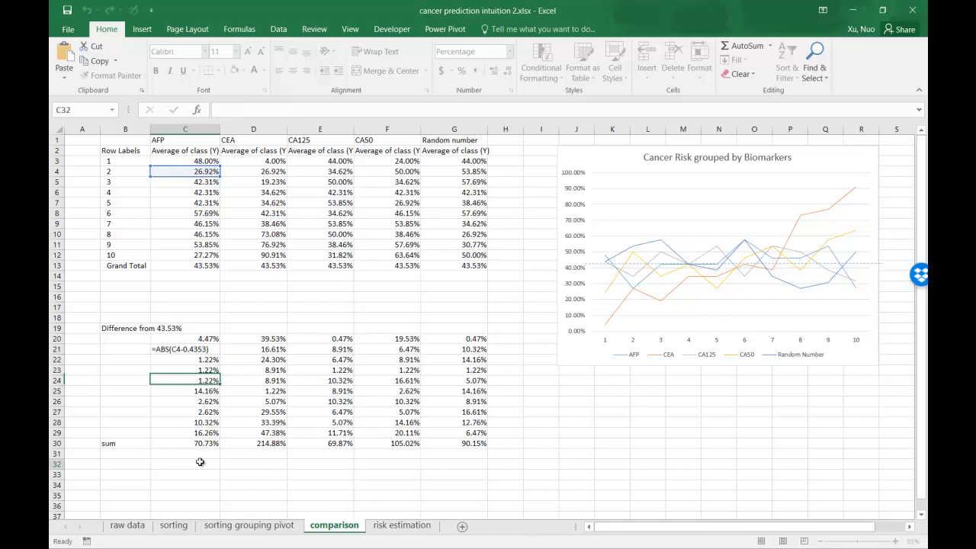
pyautogui.click(196, 443)
pyautogui.doubleClick(196, 443)
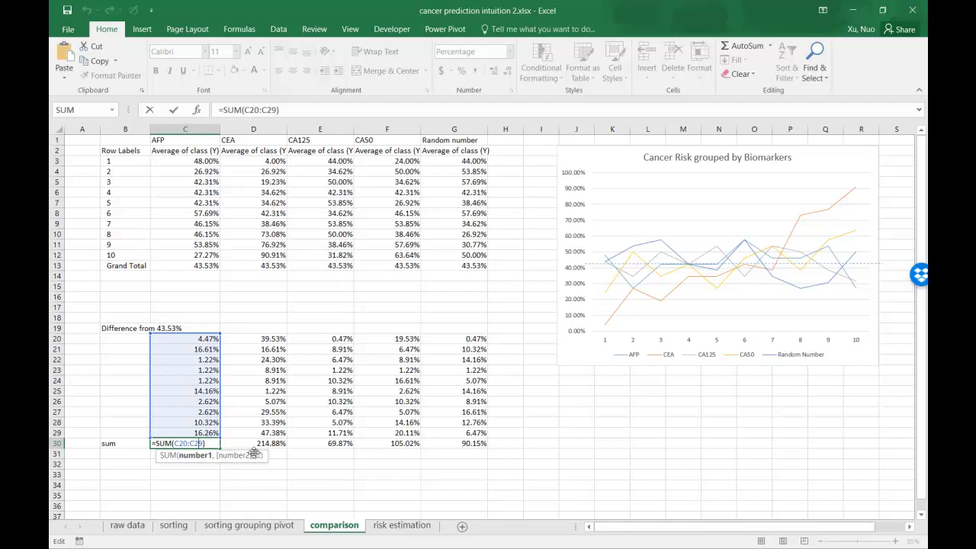
# Step: Compare the row-30 sums C30:G30, checking the AFP, CEA and CA50 totals
pyautogui.hotkey('ctrl', 'Return')
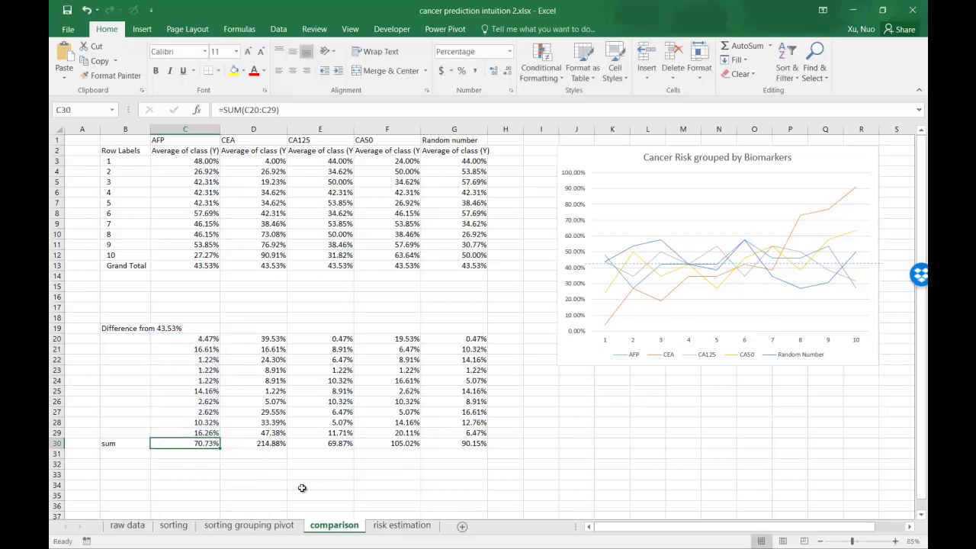
pyautogui.click(282, 483)
pyautogui.moveTo(187, 444); pyautogui.dragTo(454, 444)
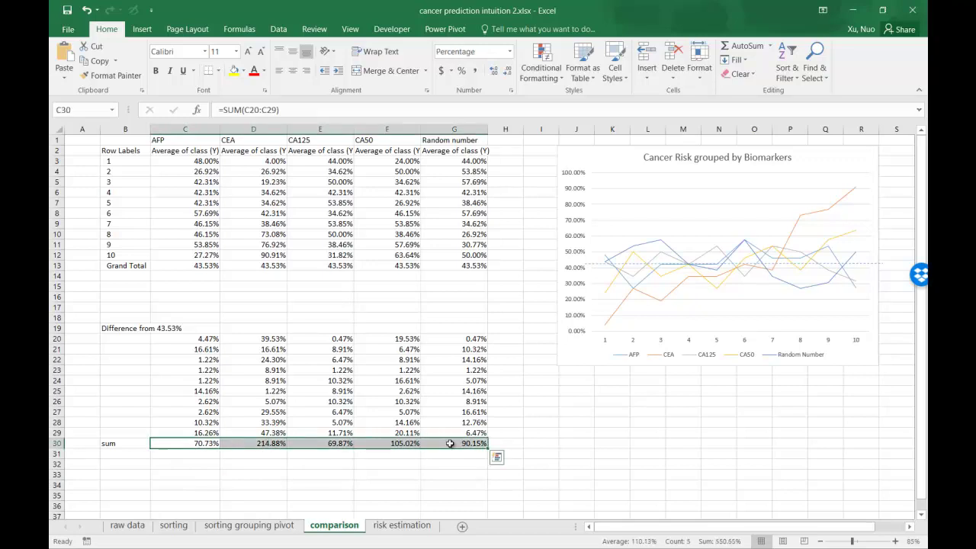
pyautogui.click(309, 465)
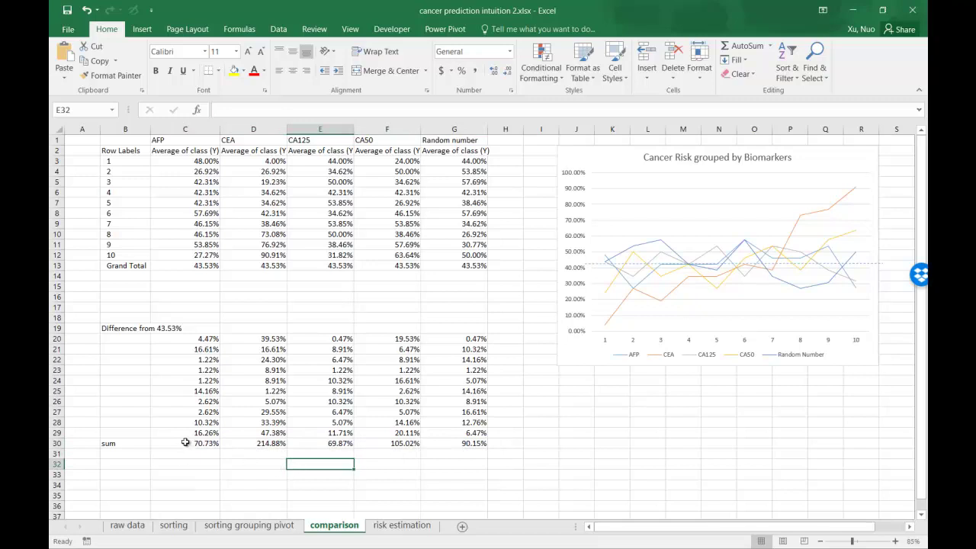
pyautogui.click(185, 442)
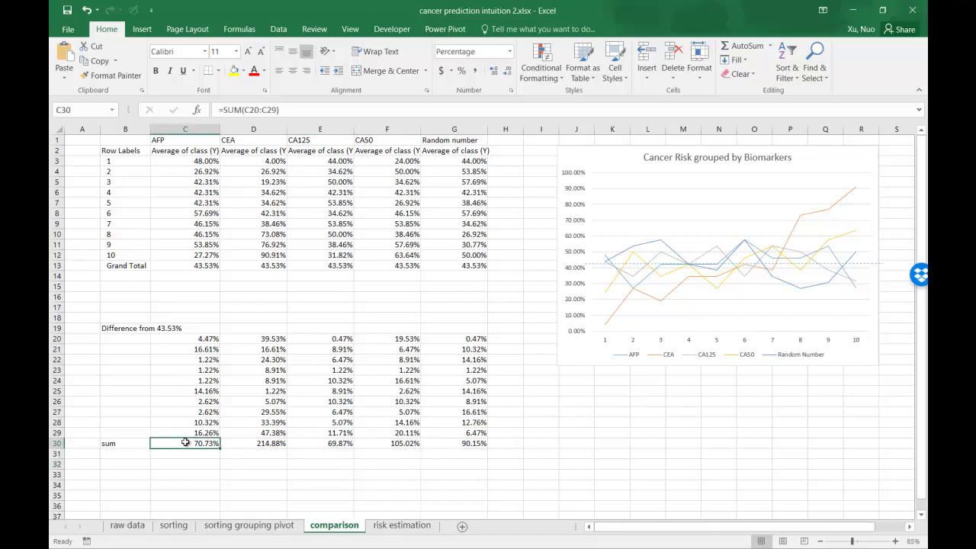
pyautogui.click(271, 466)
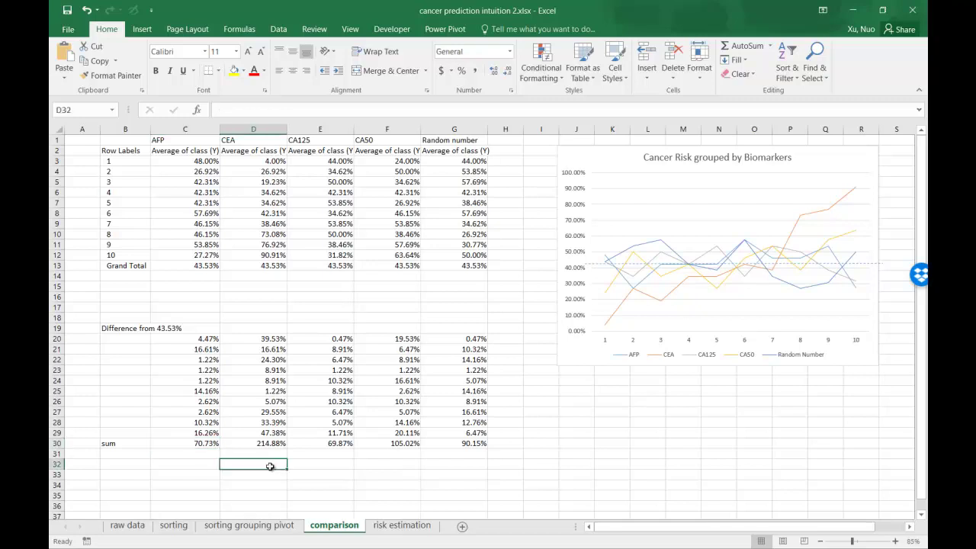
pyautogui.click(276, 444)
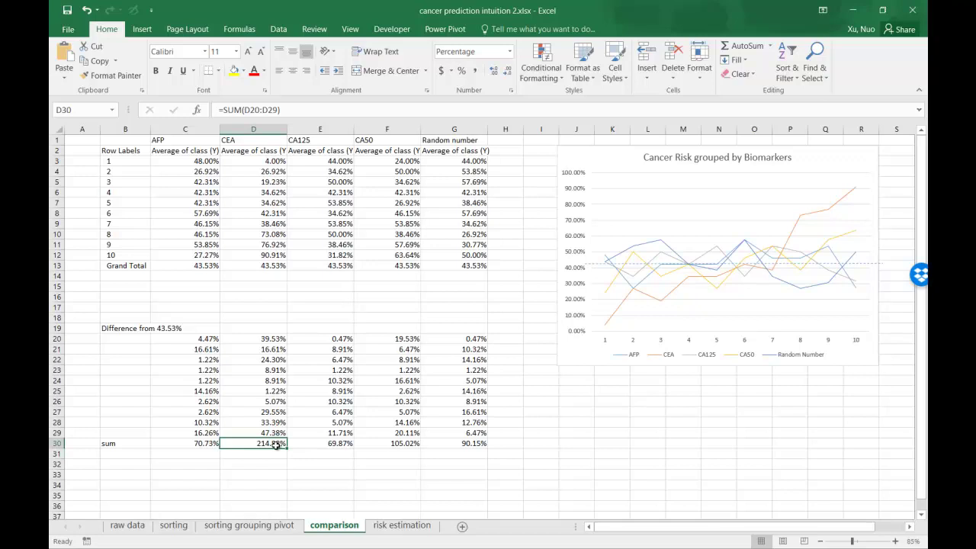
pyautogui.click(410, 445)
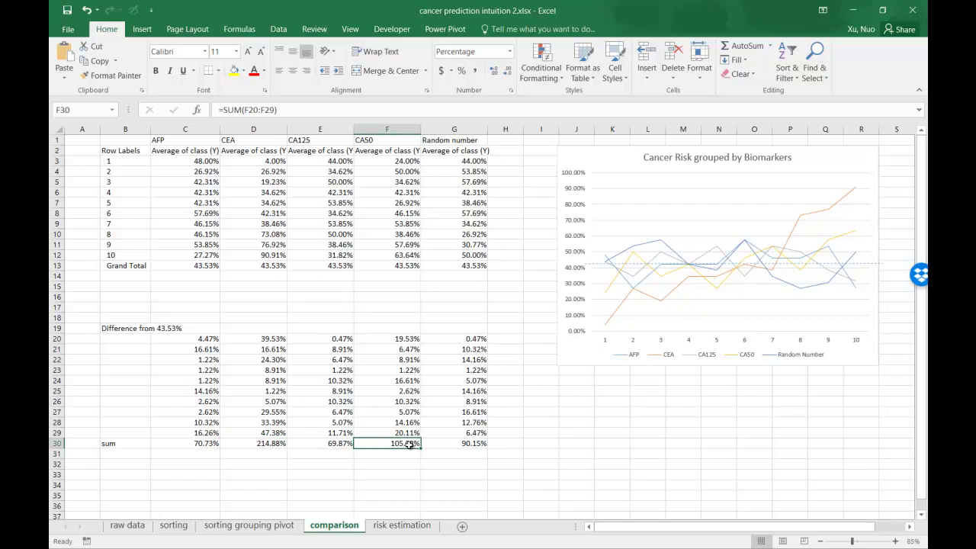
# Step: Recheck the AFP, CA125 and Random number sums, then open the risk estimation sheet
pyautogui.click(367, 463)
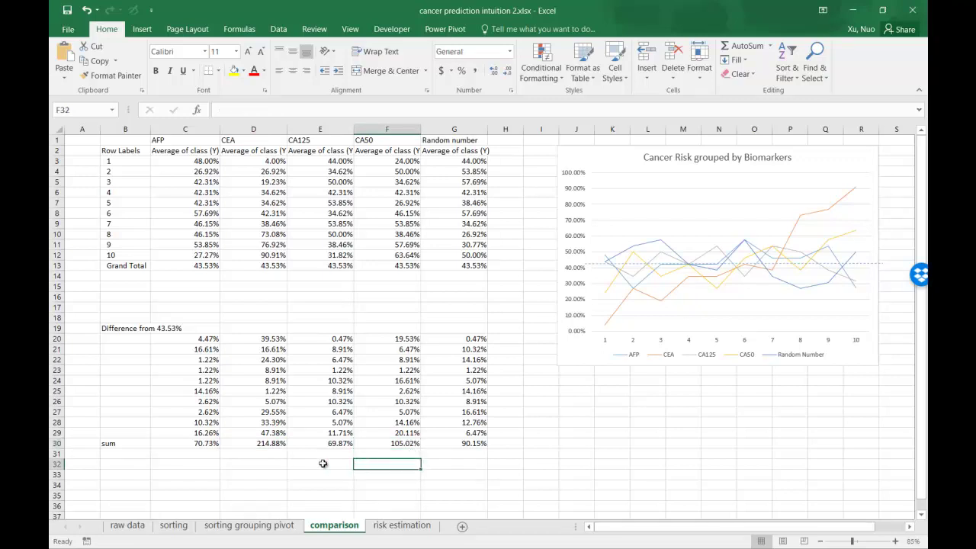
pyautogui.click(342, 454)
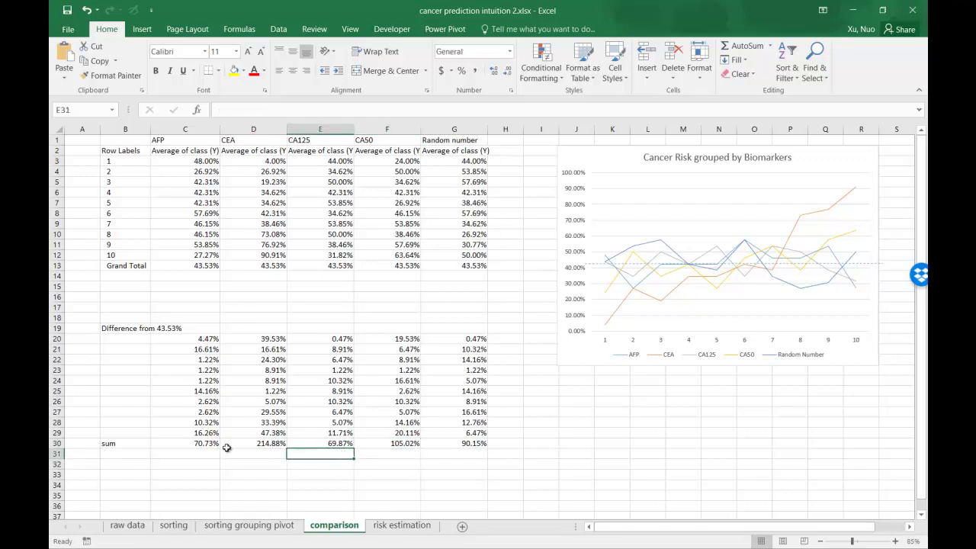
pyautogui.click(201, 443)
pyautogui.click(336, 446)
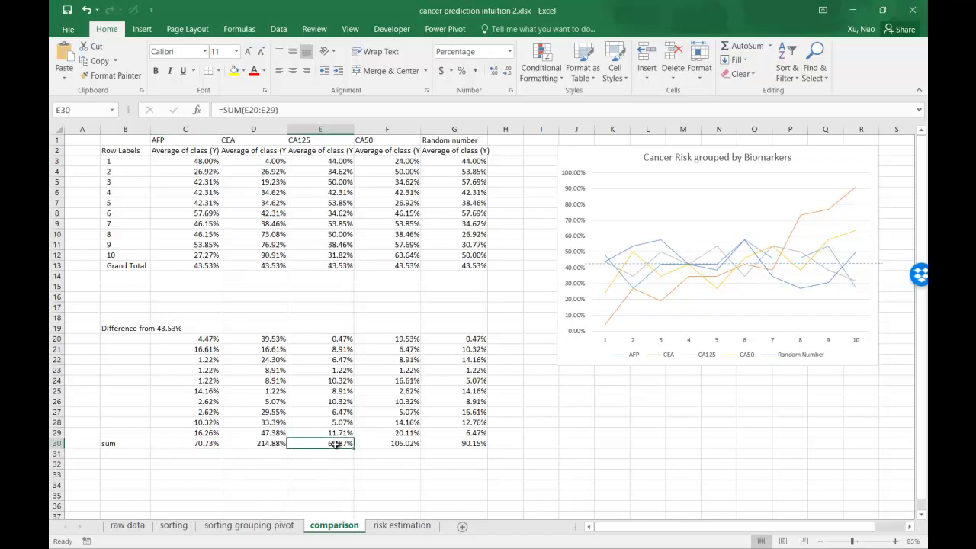
pyautogui.click(472, 446)
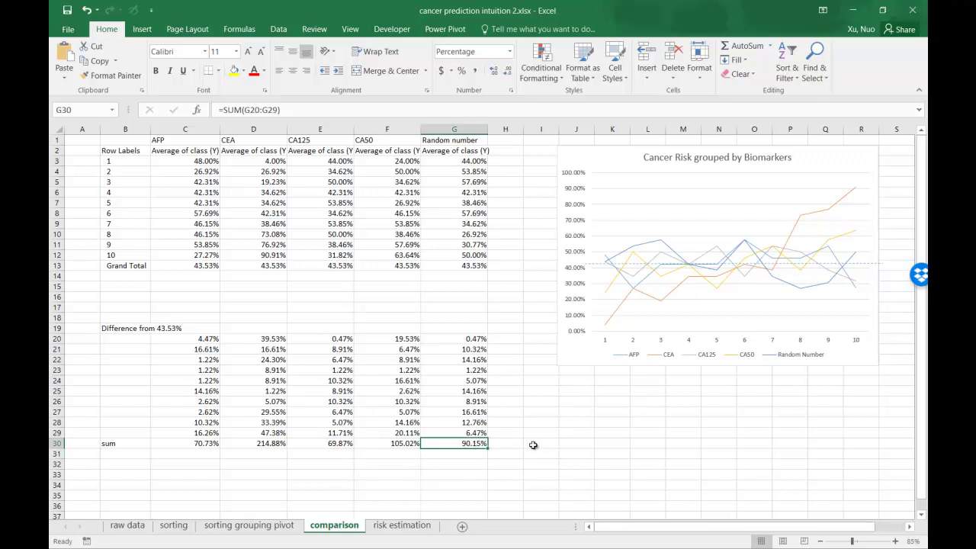
pyautogui.click(509, 446)
pyautogui.hotkey('ctrl', 'pagedown')
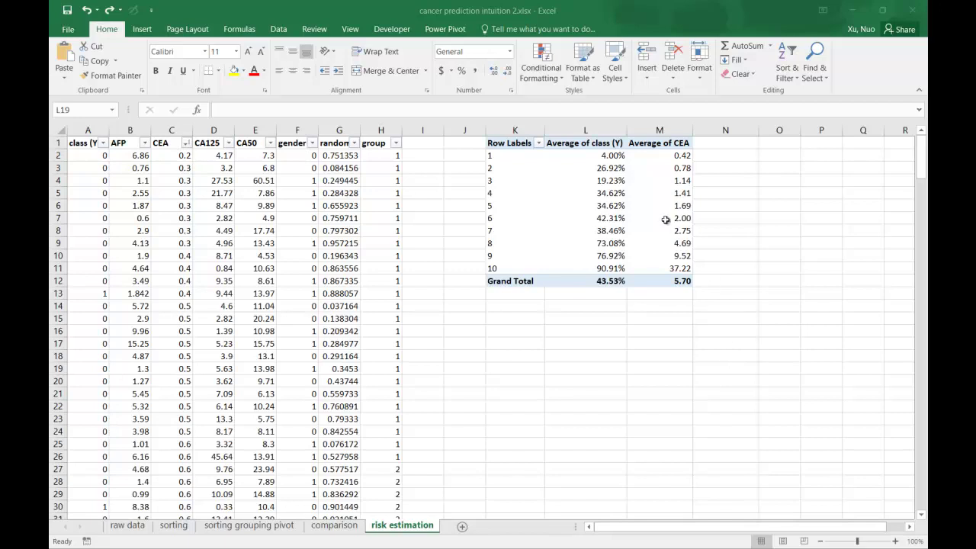
# Step: Select a cell in the pivot table to show its fields: class (Y), CEA and group
pyautogui.click(587, 229)
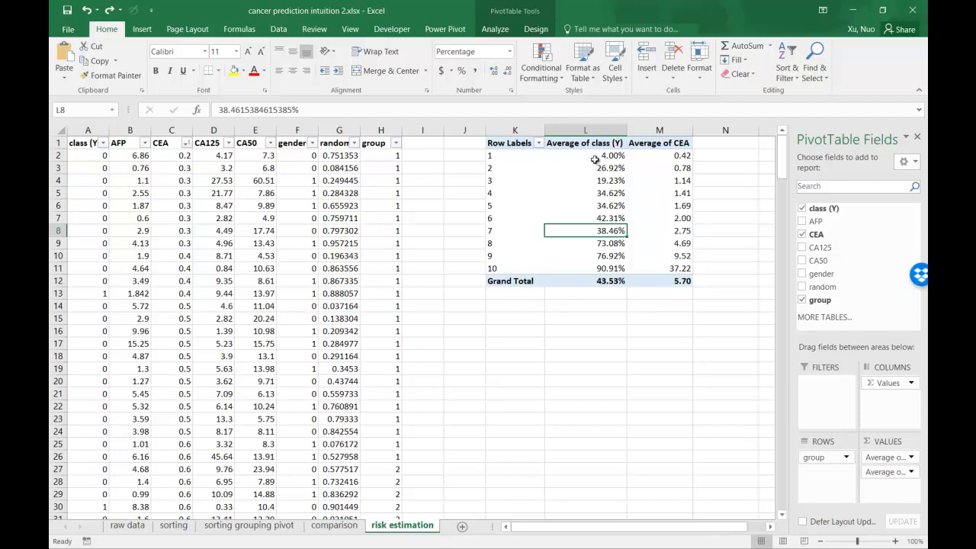
pyautogui.moveTo(674, 256)
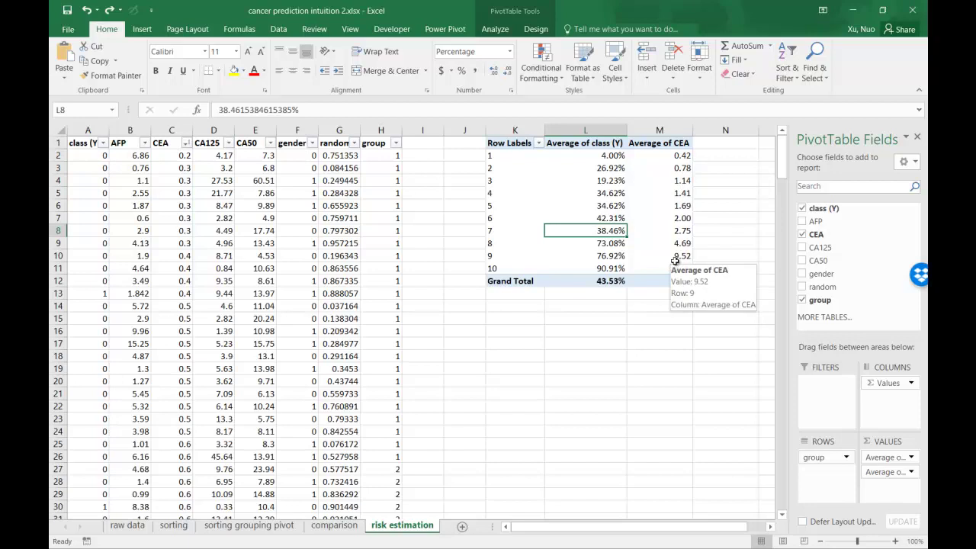
pyautogui.click(648, 390)
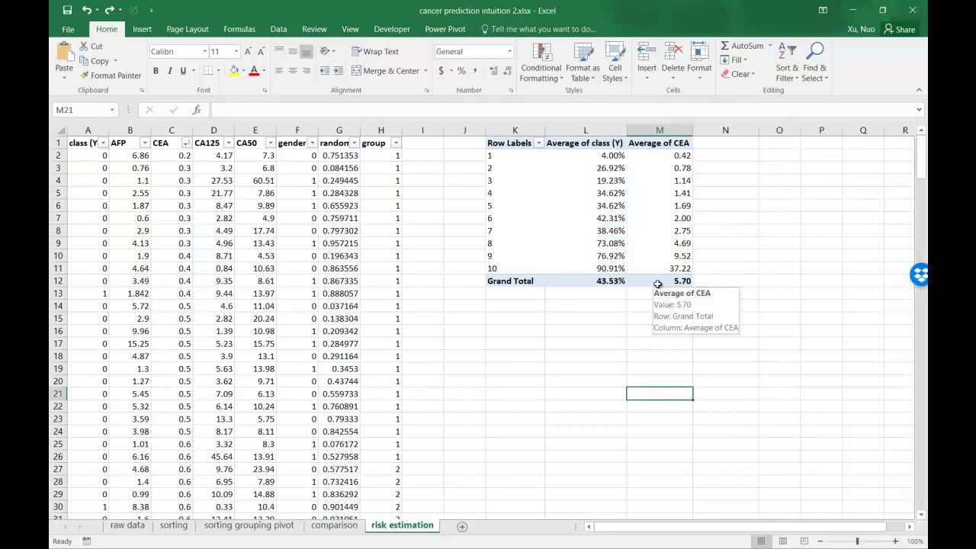
pyautogui.click(655, 324)
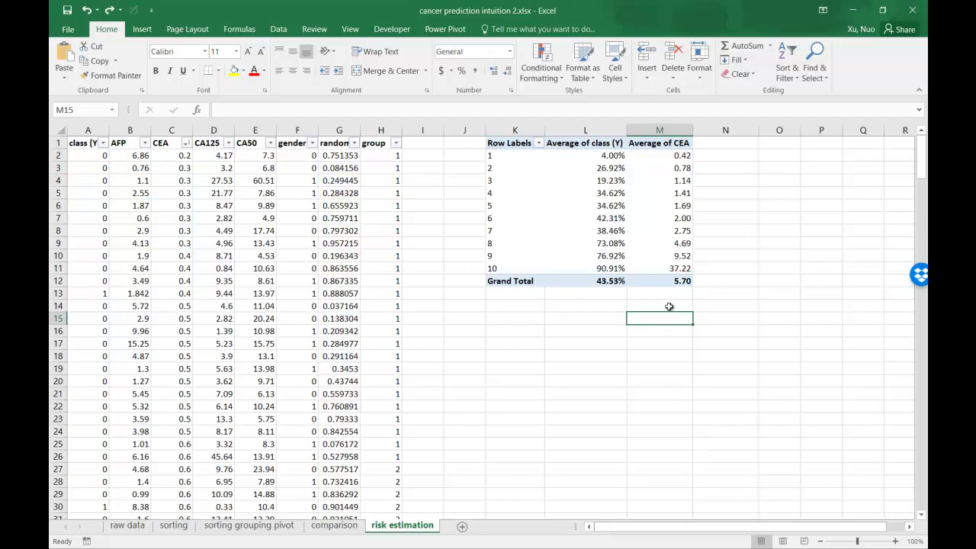
pyautogui.click(675, 268)
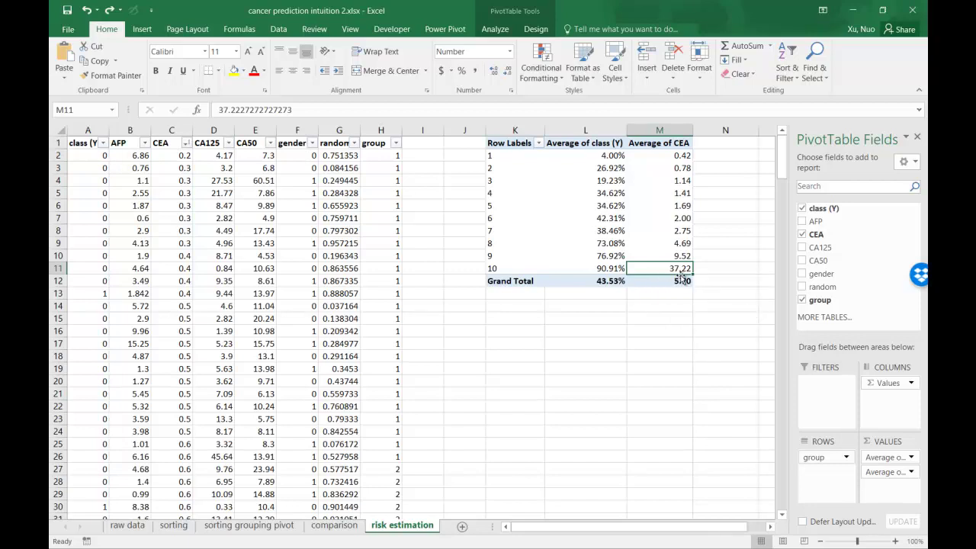
pyautogui.click(603, 269)
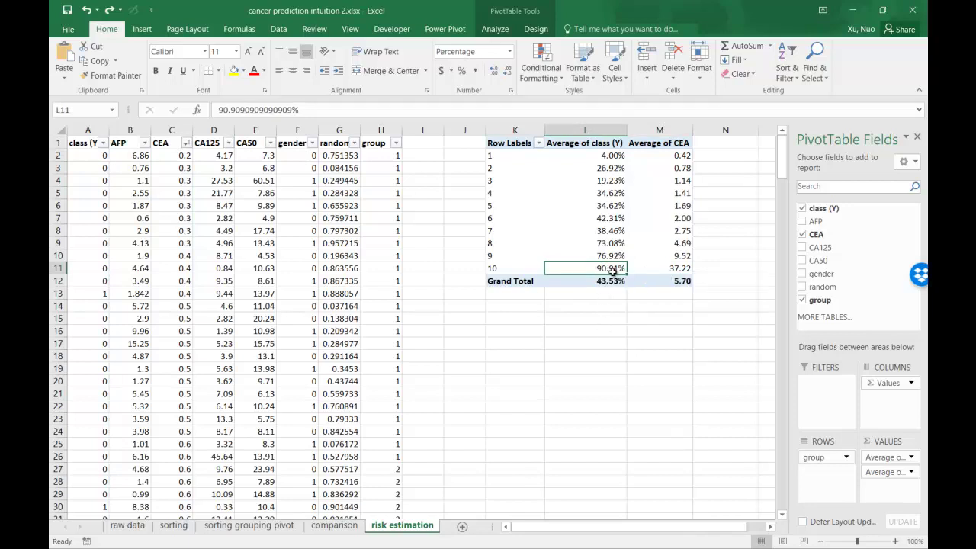
pyautogui.click(615, 366)
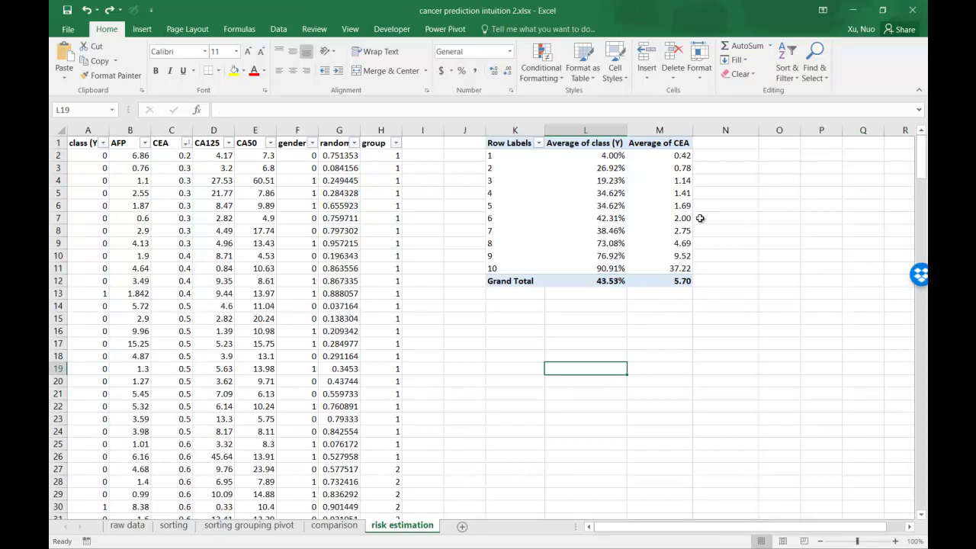
pyautogui.click(673, 206)
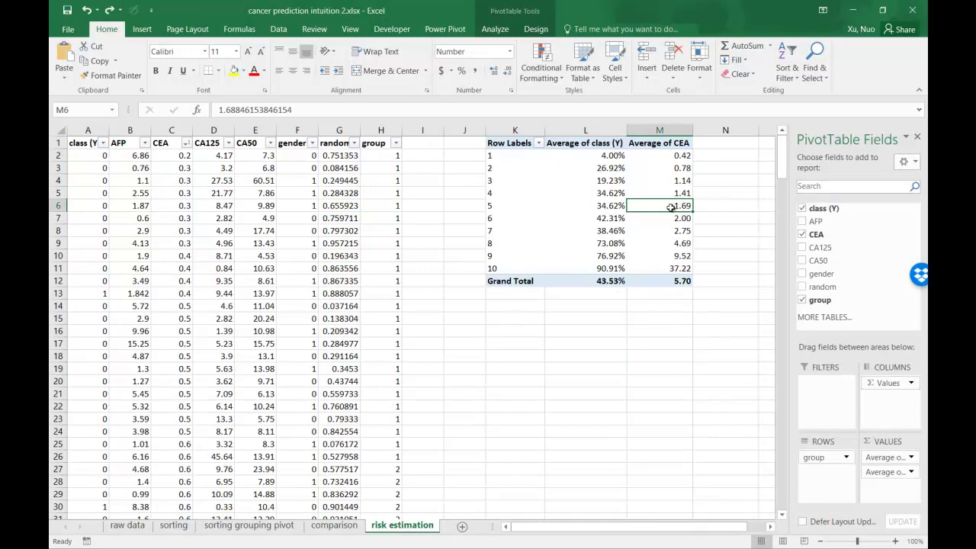
pyautogui.moveTo(671, 206); pyautogui.dragTo(668, 196)
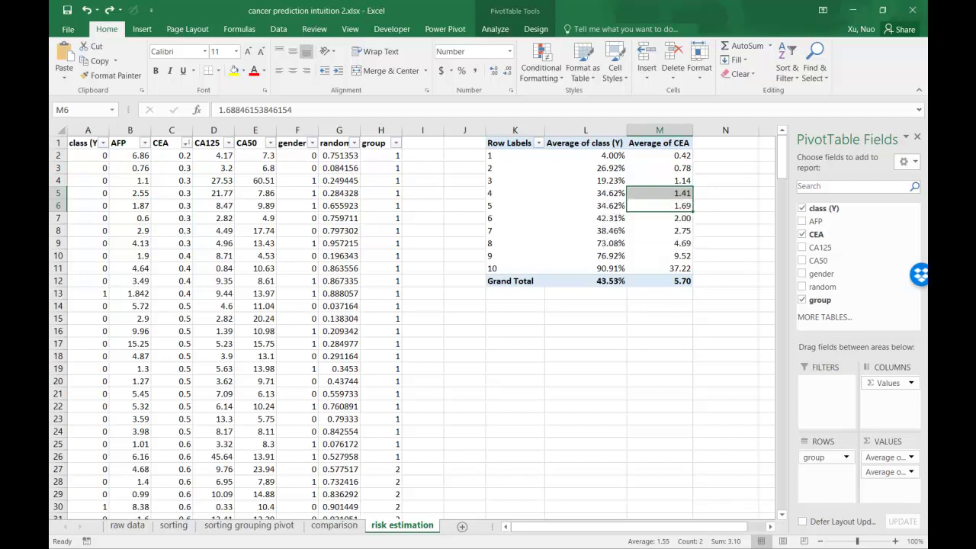
# Step: In the Word outline, highlight the first recap question, the most-predictive sub-bullet and its I1/I2 reference
pyautogui.hotkey('alt', 'Tab')
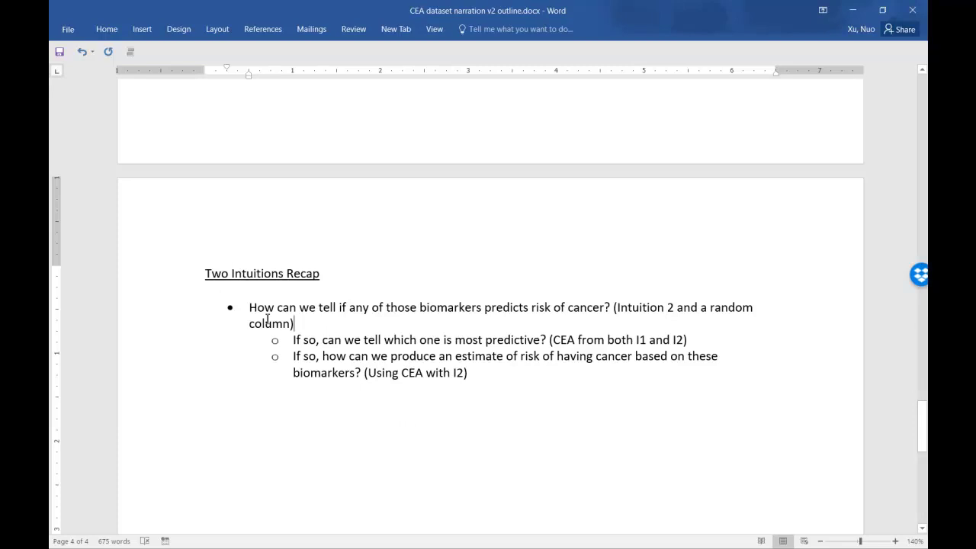
pyautogui.moveTo(249, 307); pyautogui.dragTo(612, 307)
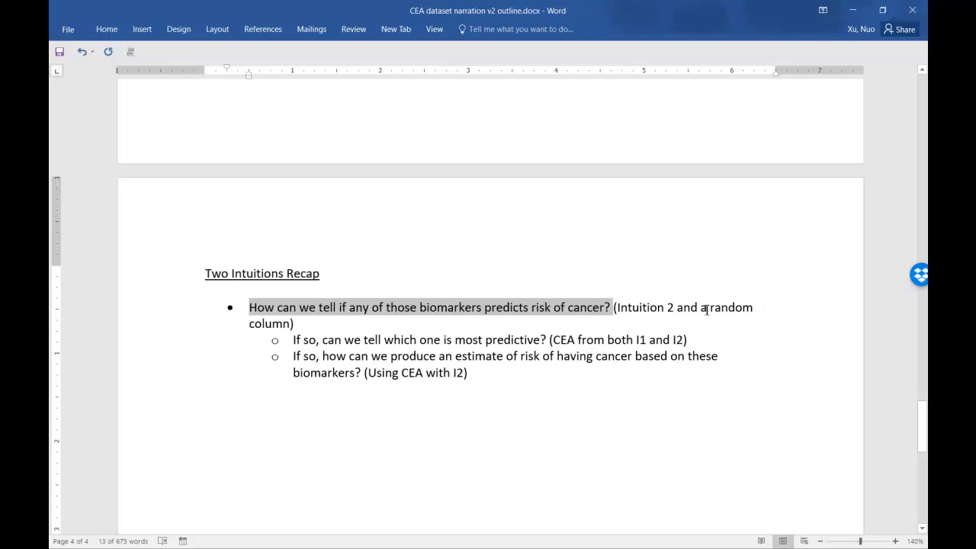
pyautogui.click(706, 309)
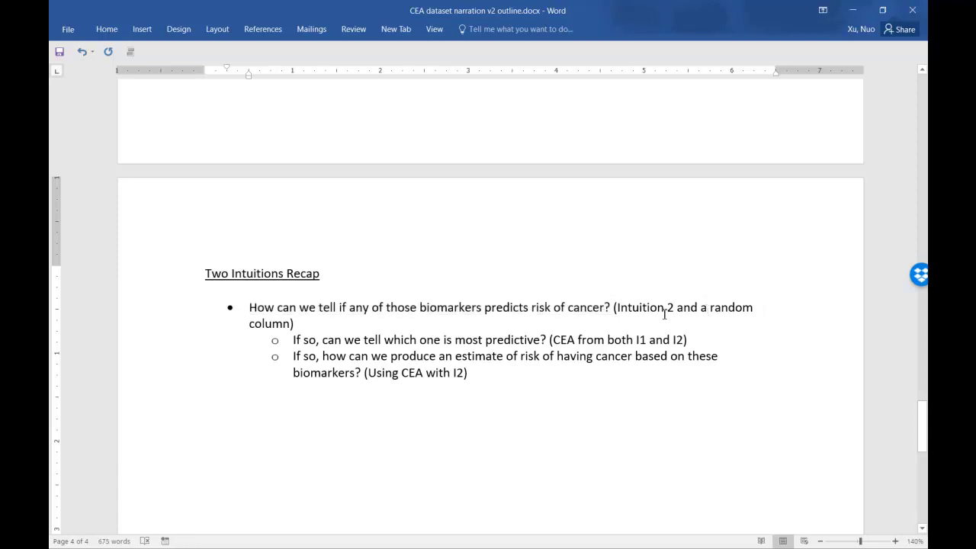
pyautogui.press('Down')
pyautogui.moveTo(317, 340); pyautogui.dragTo(547, 340)
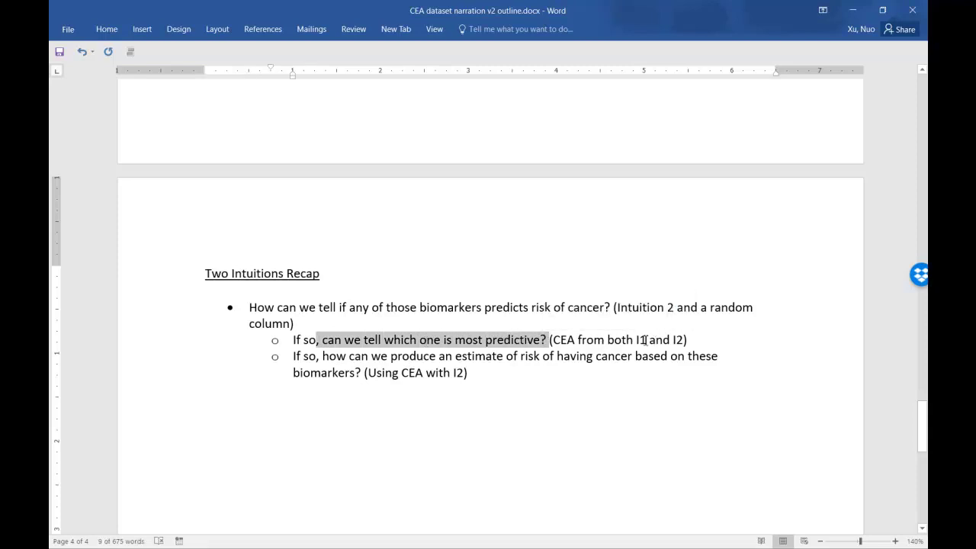
pyautogui.moveTo(673, 340); pyautogui.dragTo(637, 340)
pyautogui.click(635, 339)
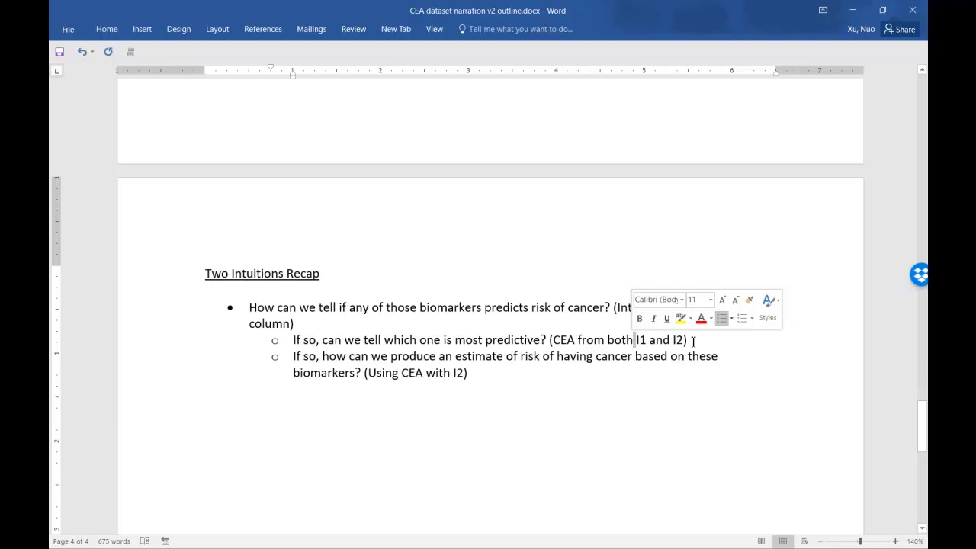
# Step: Highlight CEA, the risk-estimate question and its 'with I2' note, clearing each highlight afterward
pyautogui.moveTo(577, 340); pyautogui.dragTo(555, 340)
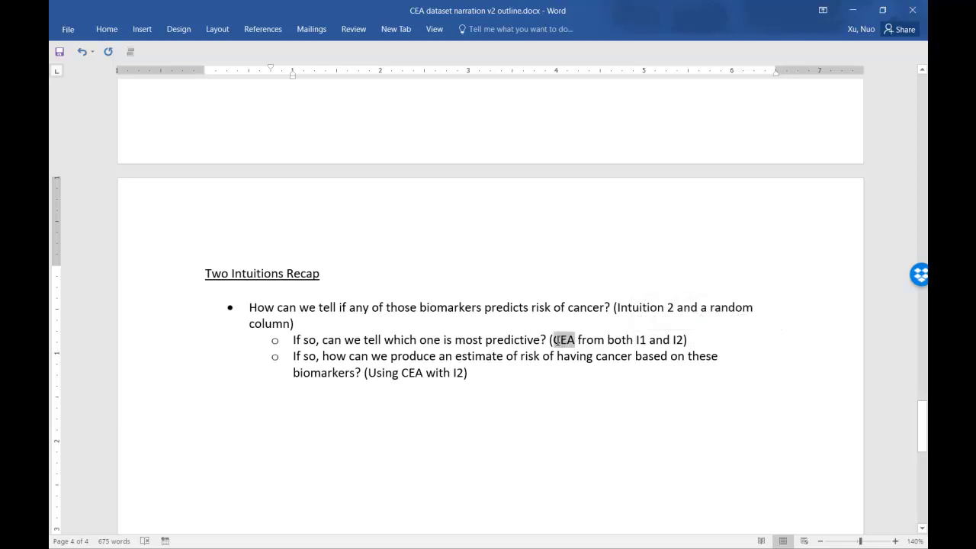
pyautogui.click(490, 410)
pyautogui.moveTo(323, 356); pyautogui.dragTo(568, 359)
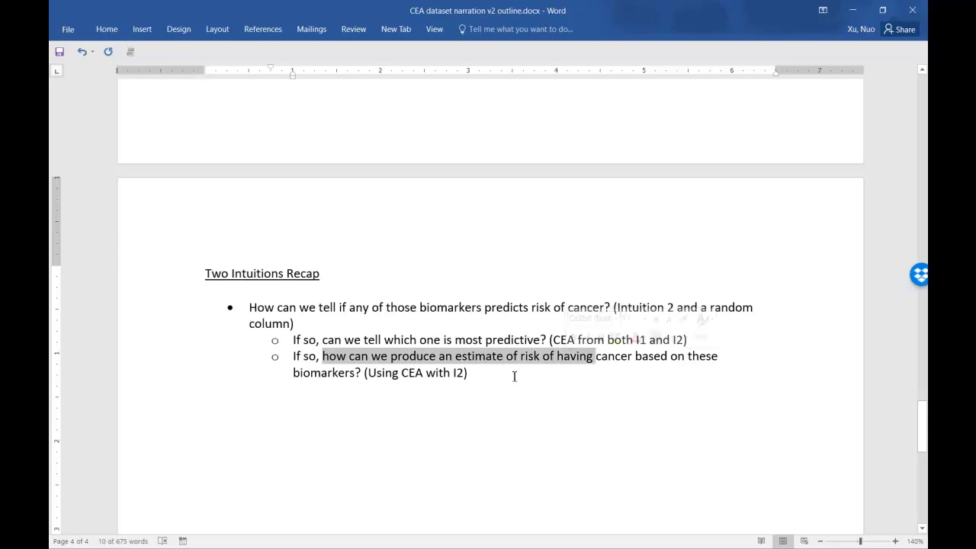
pyautogui.click(425, 401)
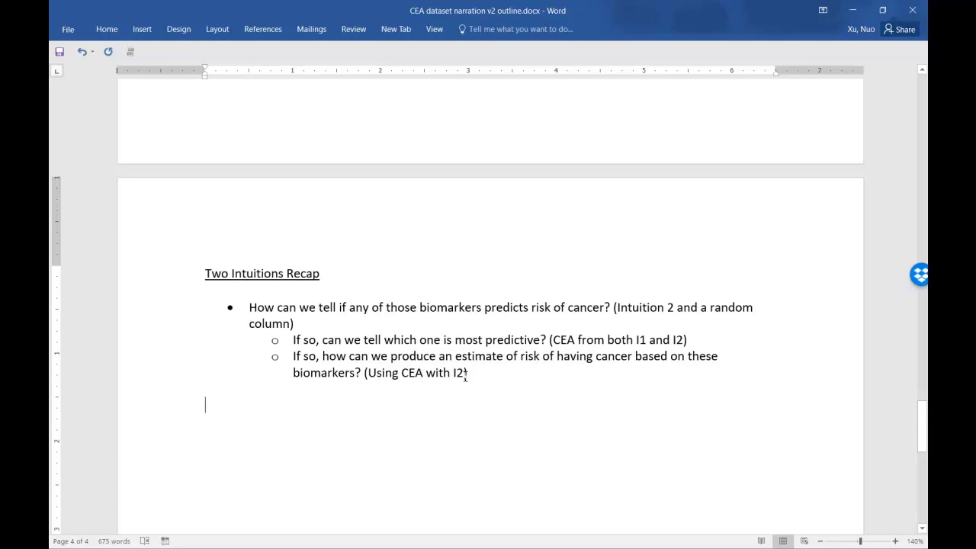
pyautogui.moveTo(471, 372); pyautogui.dragTo(429, 372)
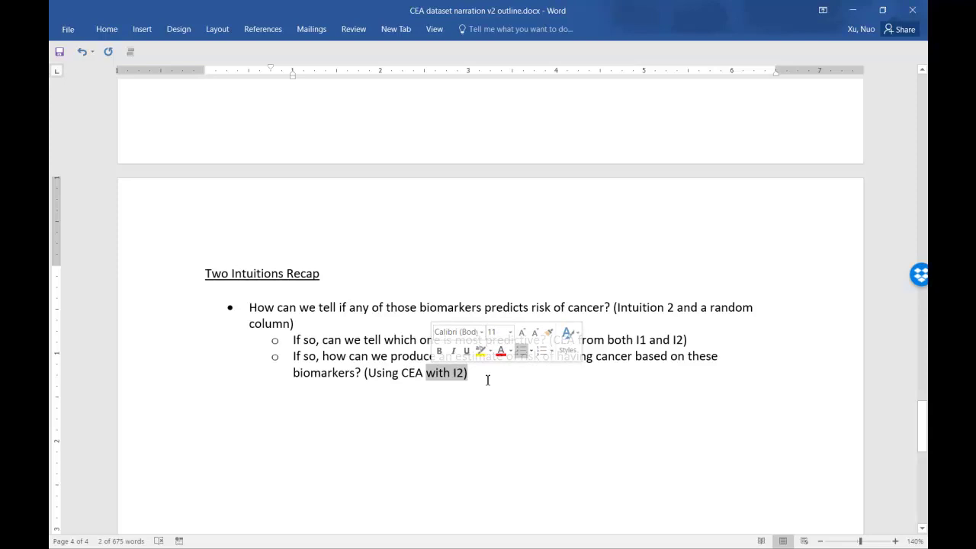
pyautogui.click(487, 380)
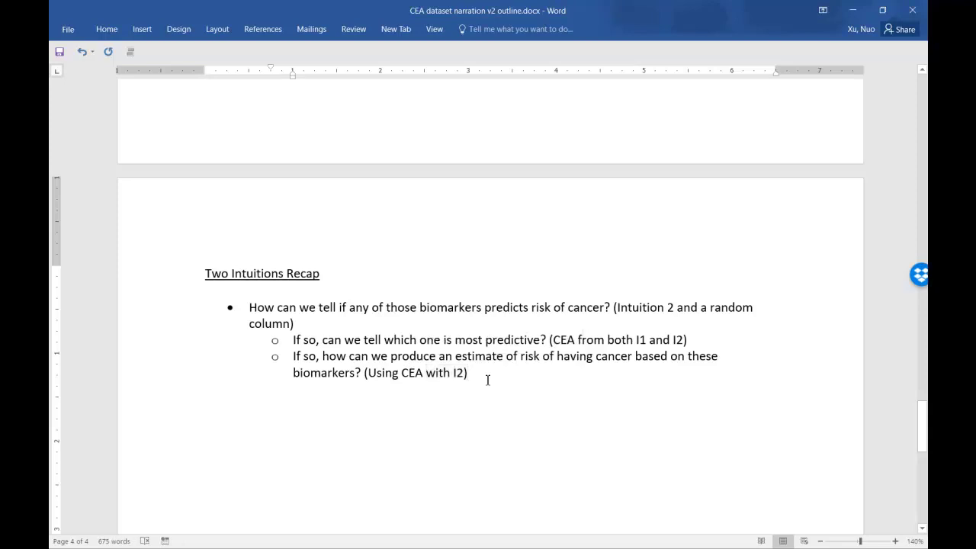
pyautogui.click(308, 384)
pyautogui.scroll(-5, 308, 384)
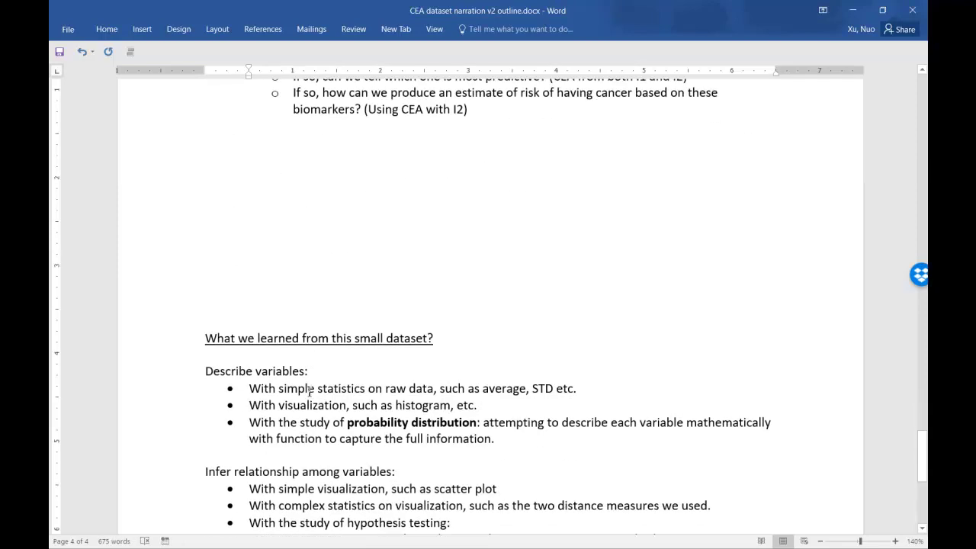
pyautogui.scroll(-3, 309, 391)
pyautogui.scroll(-1, 309, 391)
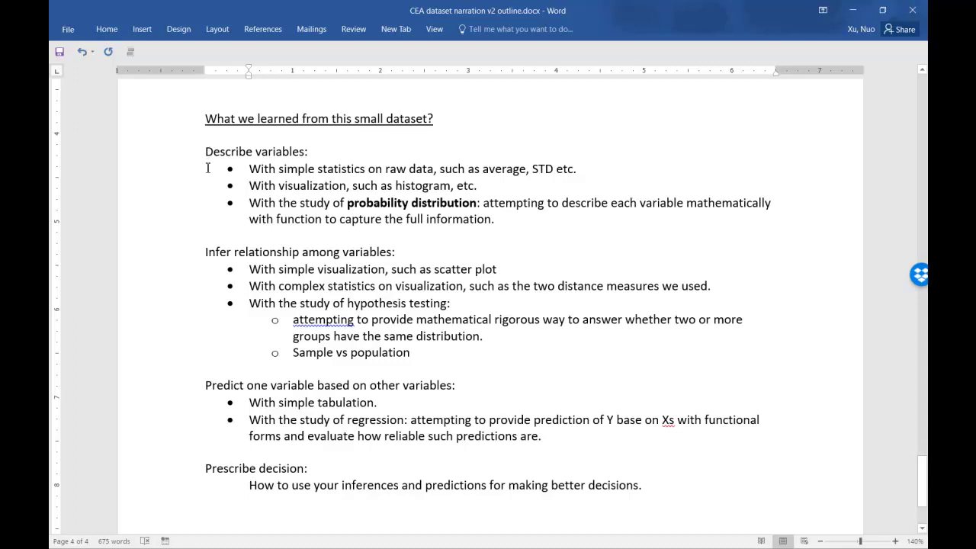
pyautogui.moveTo(206, 152); pyautogui.dragTo(314, 153)
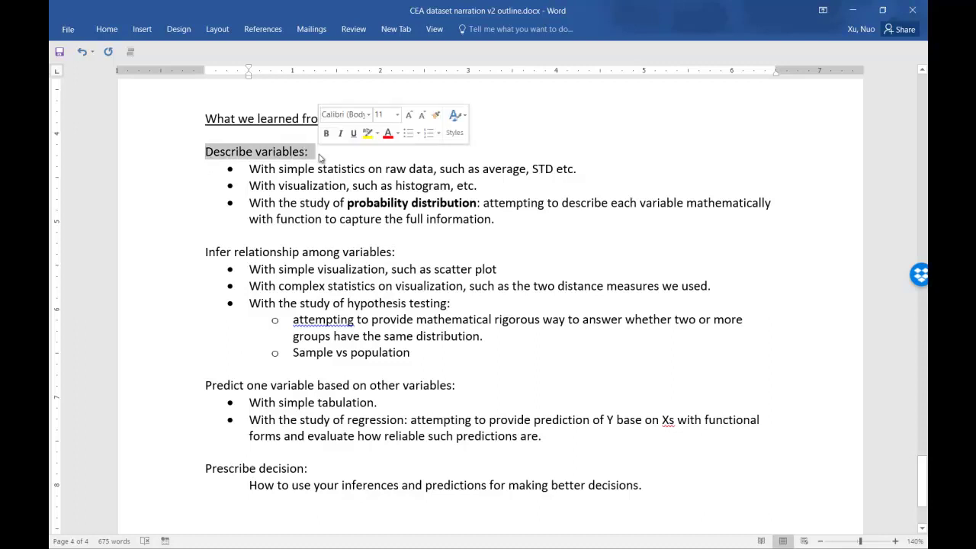
pyautogui.moveTo(254, 169); pyautogui.dragTo(586, 169)
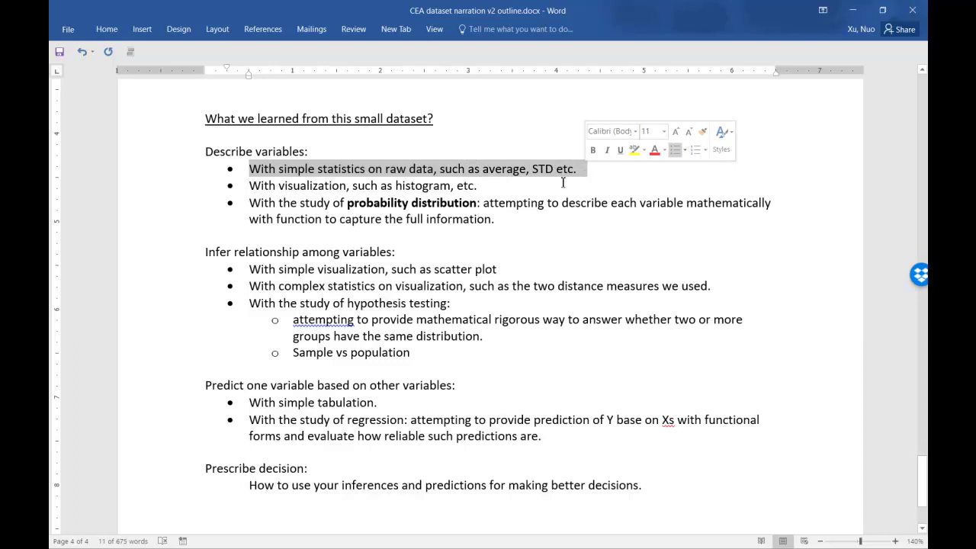
pyautogui.click(552, 183)
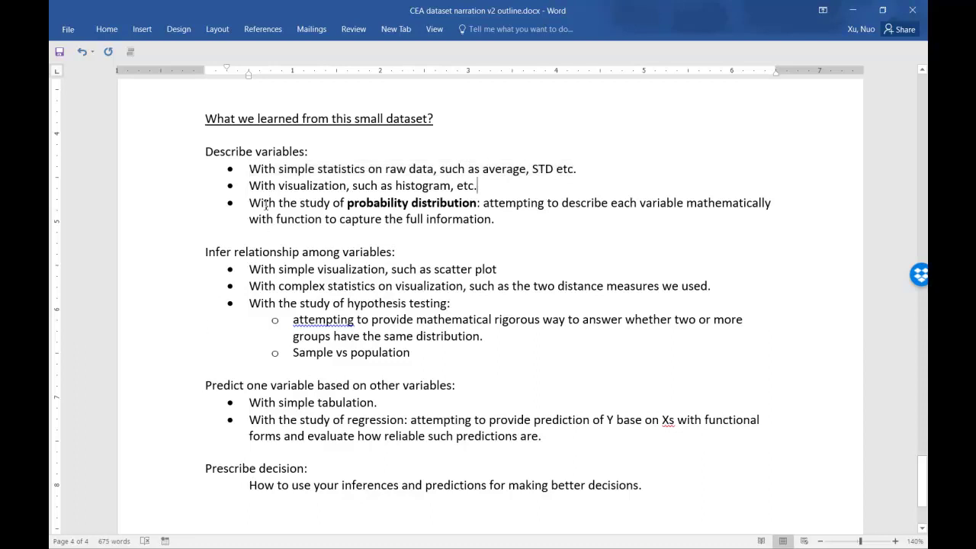
pyautogui.moveTo(248, 187); pyautogui.dragTo(490, 186)
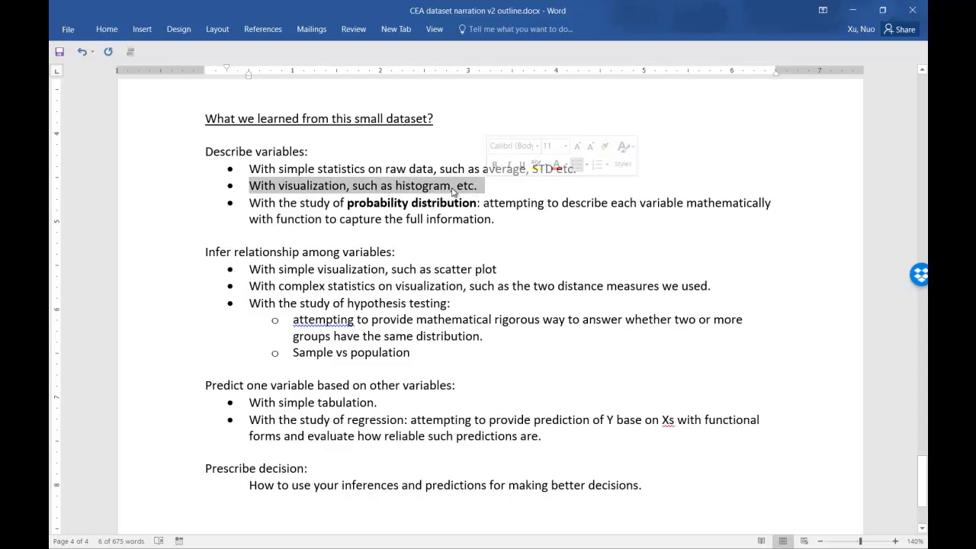
pyautogui.click(485, 262)
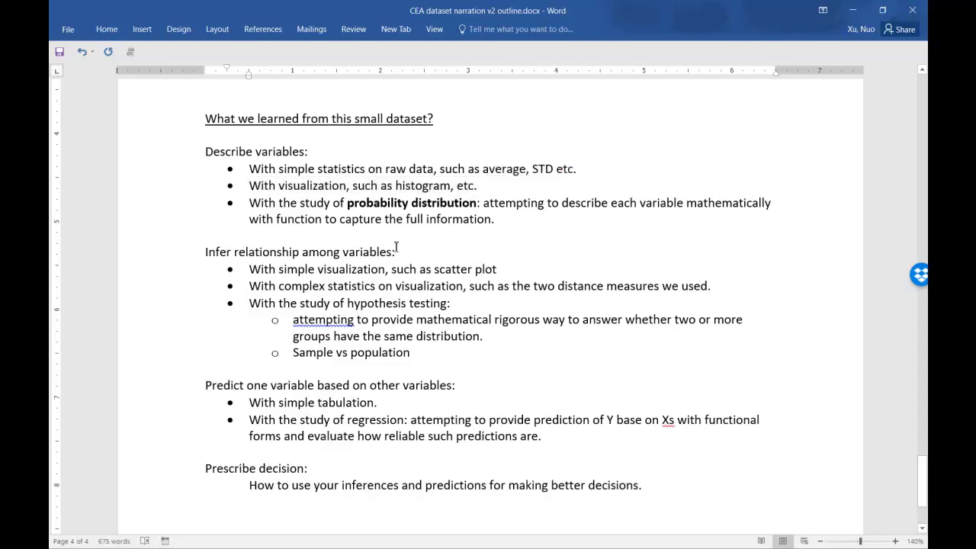
pyautogui.moveTo(251, 202); pyautogui.dragTo(376, 210)
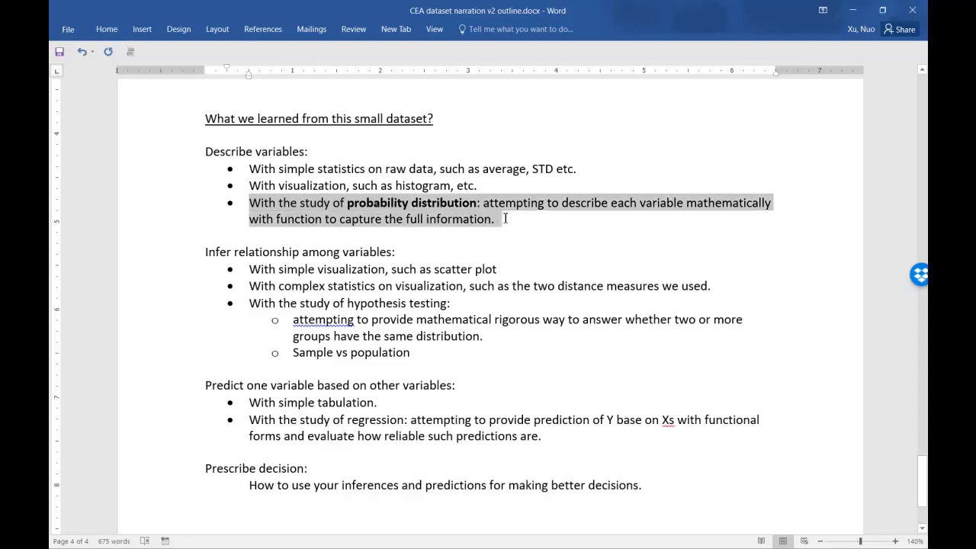
pyautogui.moveTo(394, 208); pyautogui.dragTo(499, 236)
pyautogui.click(481, 210)
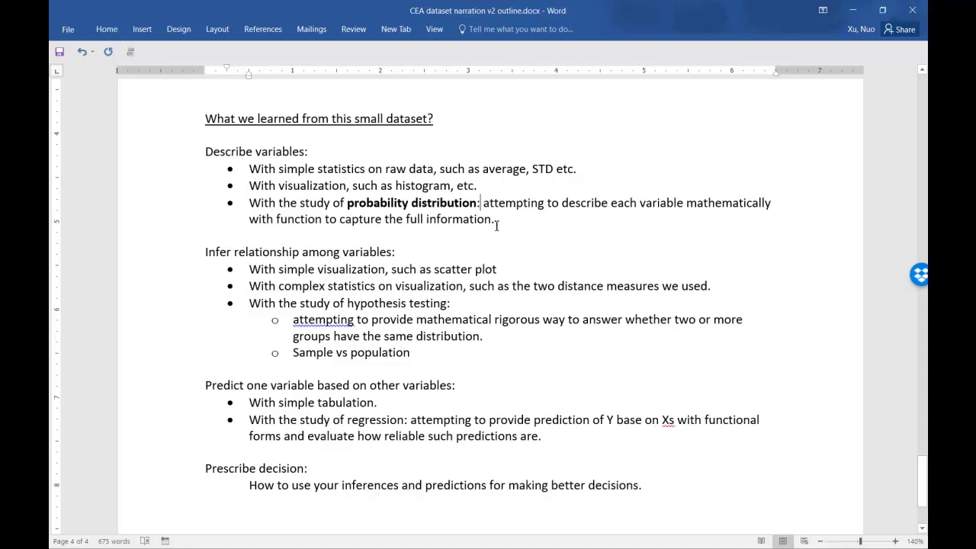
pyautogui.moveTo(497, 220); pyautogui.dragTo(251, 204)
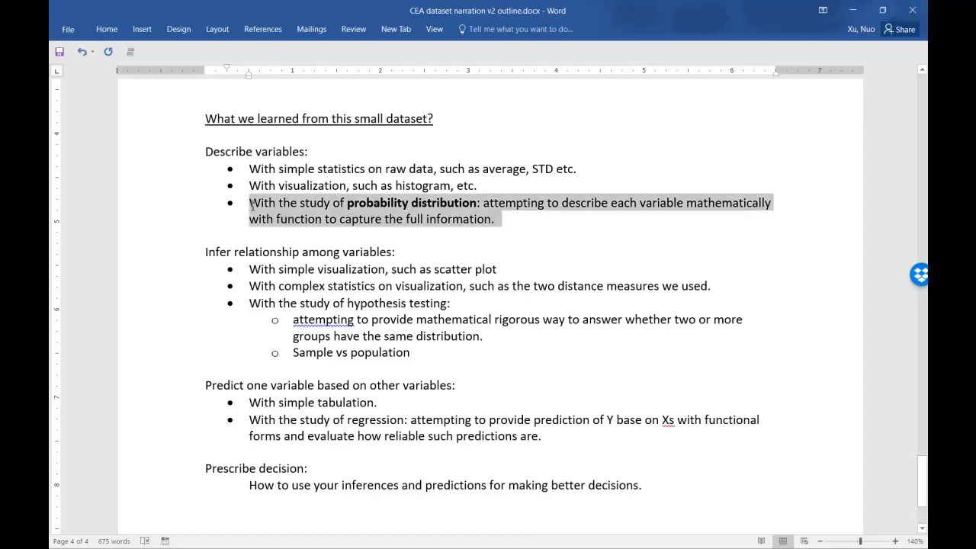
pyautogui.click(481, 238)
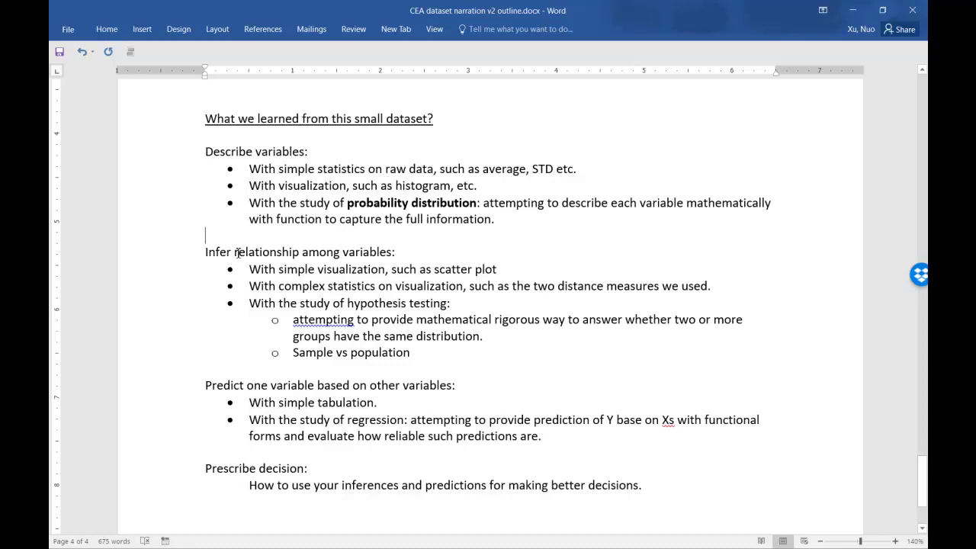
pyautogui.click(425, 253)
pyautogui.moveTo(254, 266); pyautogui.dragTo(513, 269)
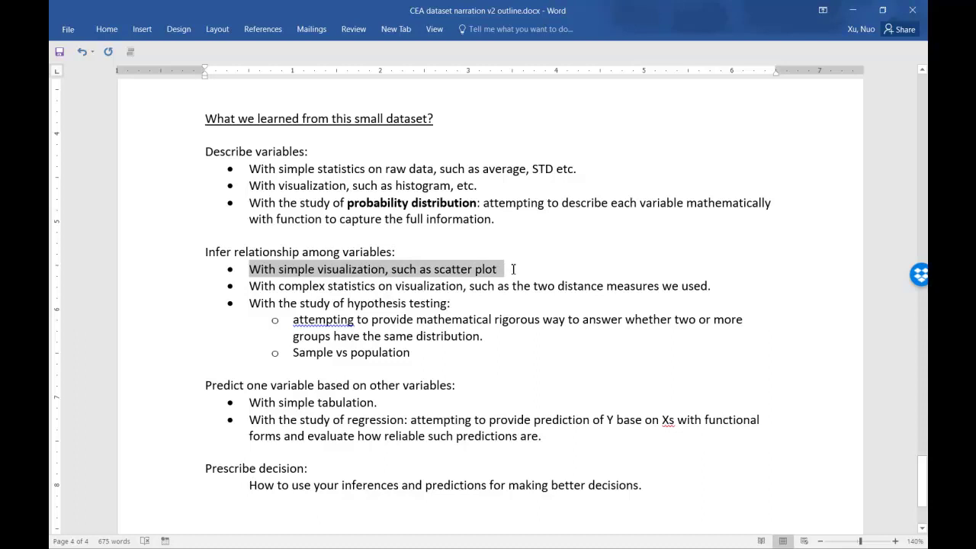
pyautogui.click(507, 305)
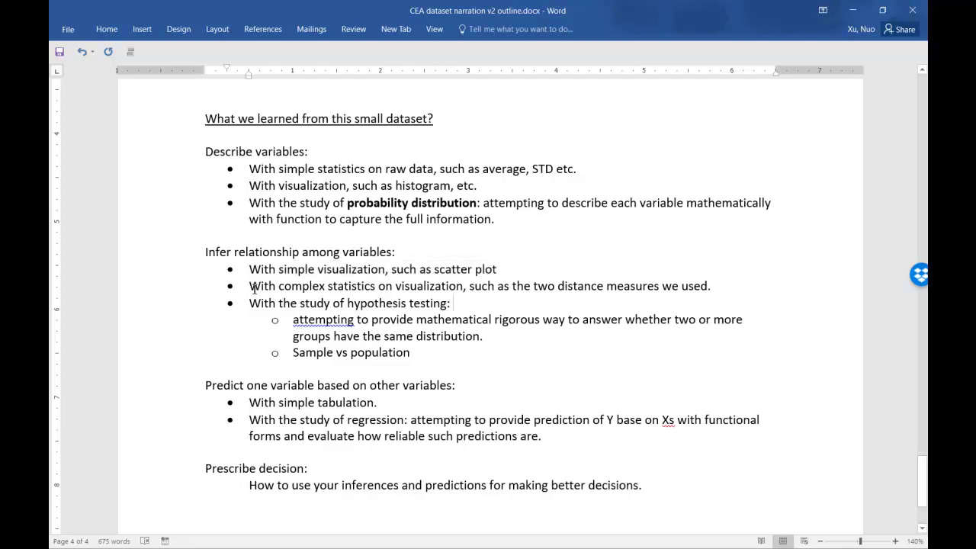
pyautogui.moveTo(255, 289); pyautogui.dragTo(709, 297)
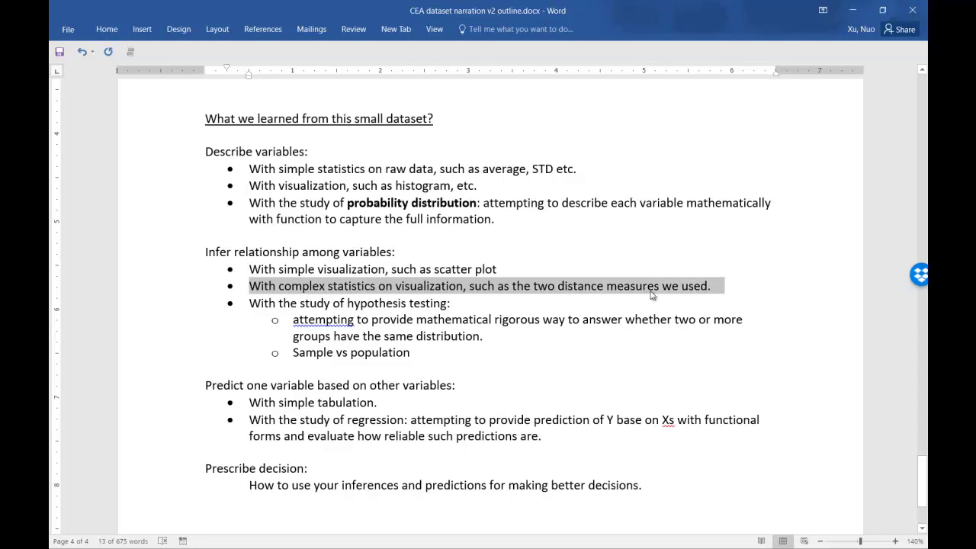
pyautogui.click(578, 295)
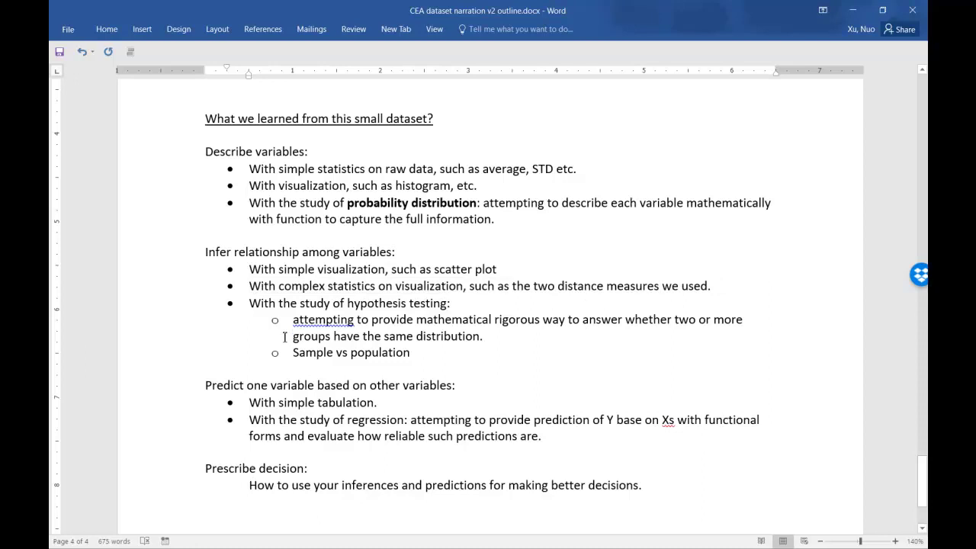
pyautogui.moveTo(250, 304); pyautogui.dragTo(454, 306)
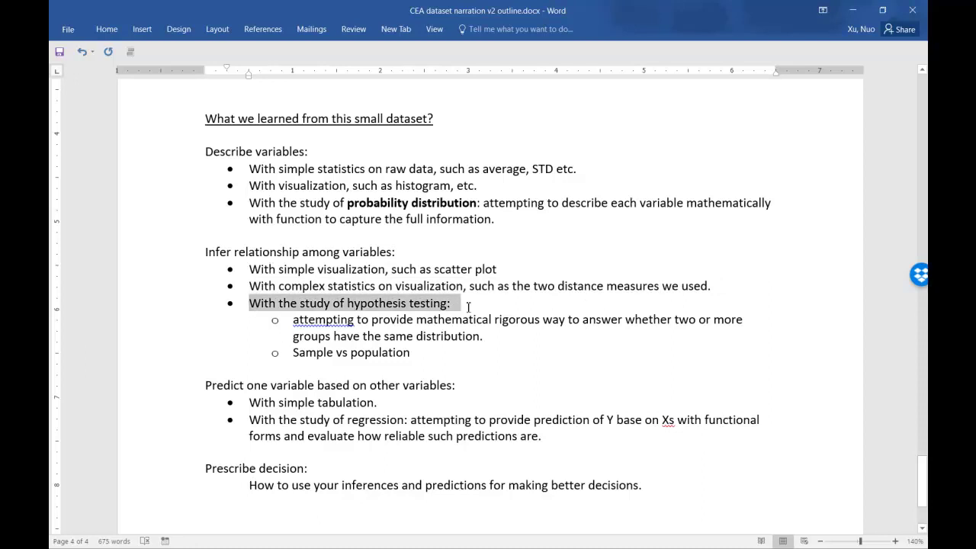
pyautogui.click(467, 356)
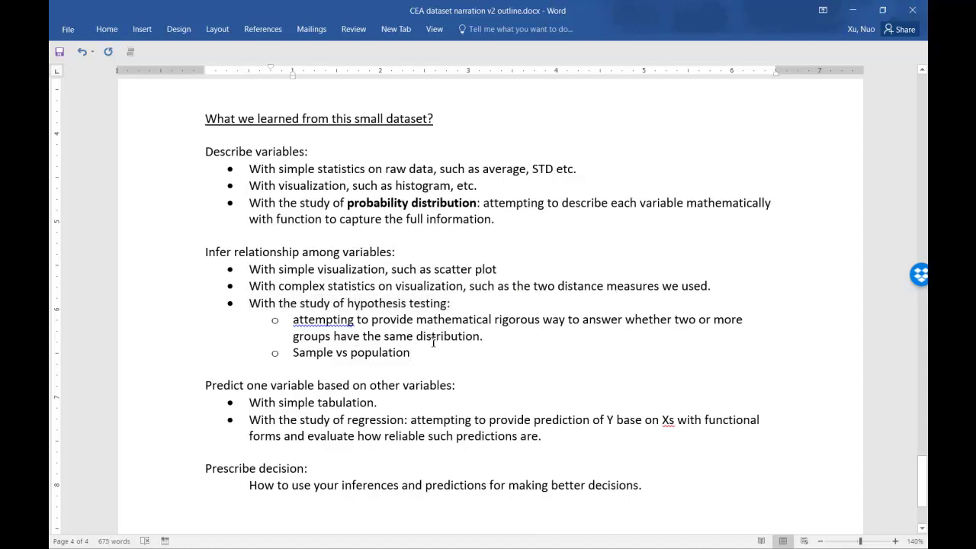
pyautogui.moveTo(496, 338); pyautogui.dragTo(352, 321)
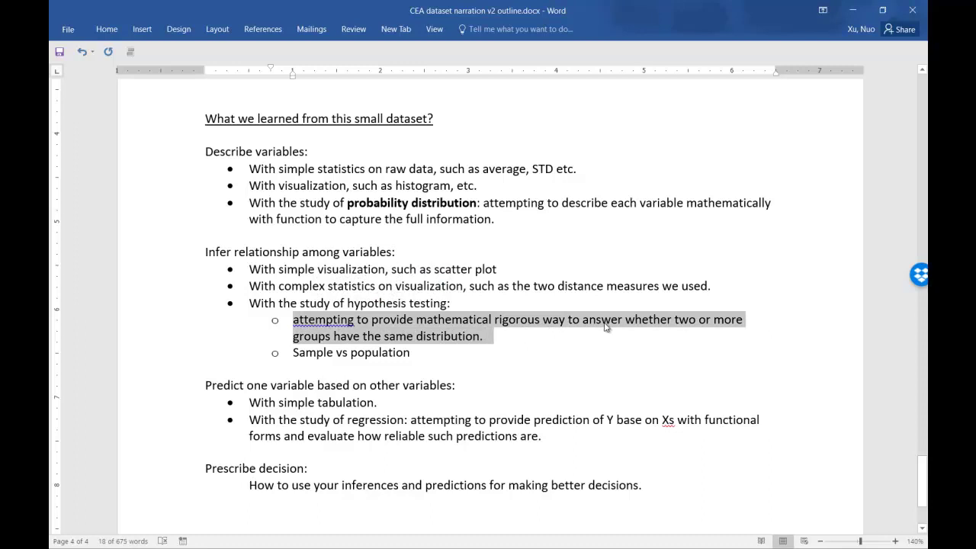
pyautogui.click(433, 343)
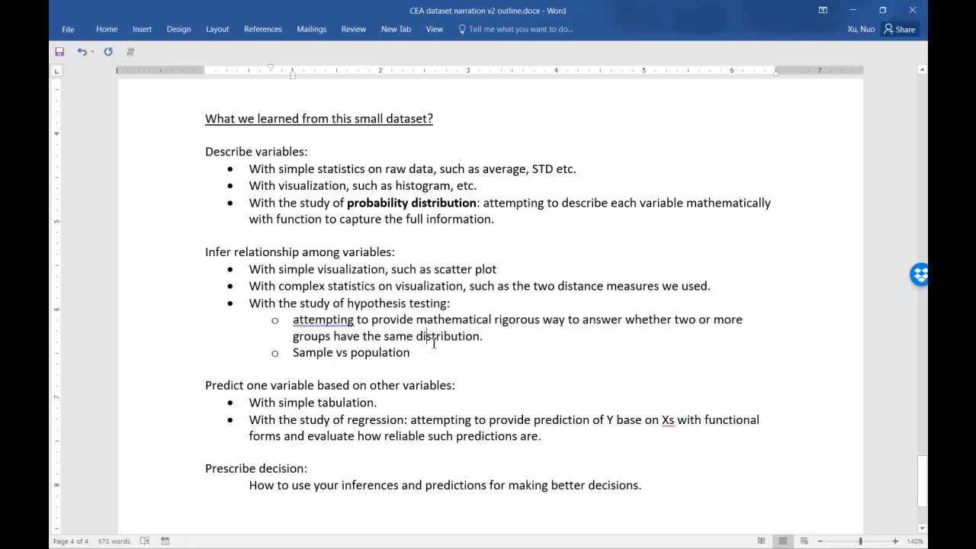
pyautogui.moveTo(435, 354); pyautogui.dragTo(292, 353)
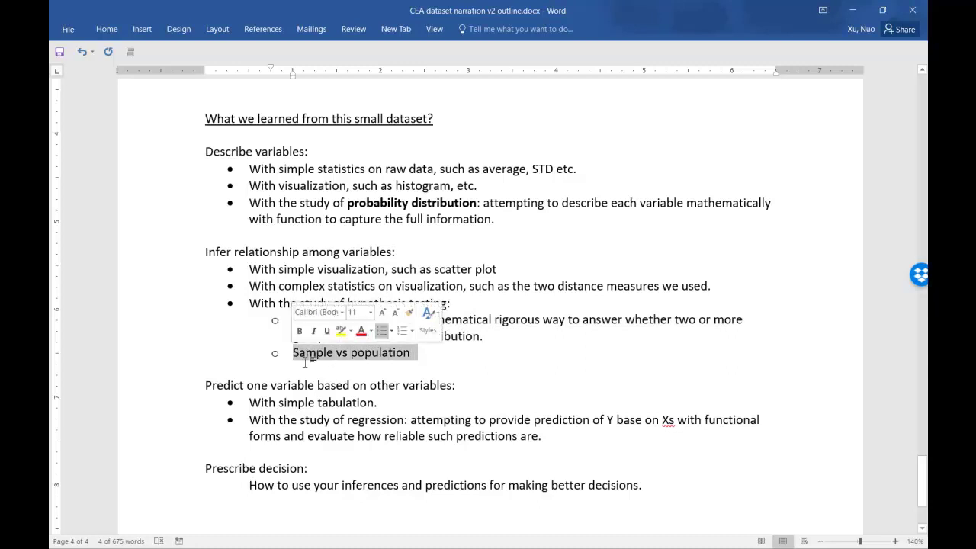
pyautogui.click(309, 365)
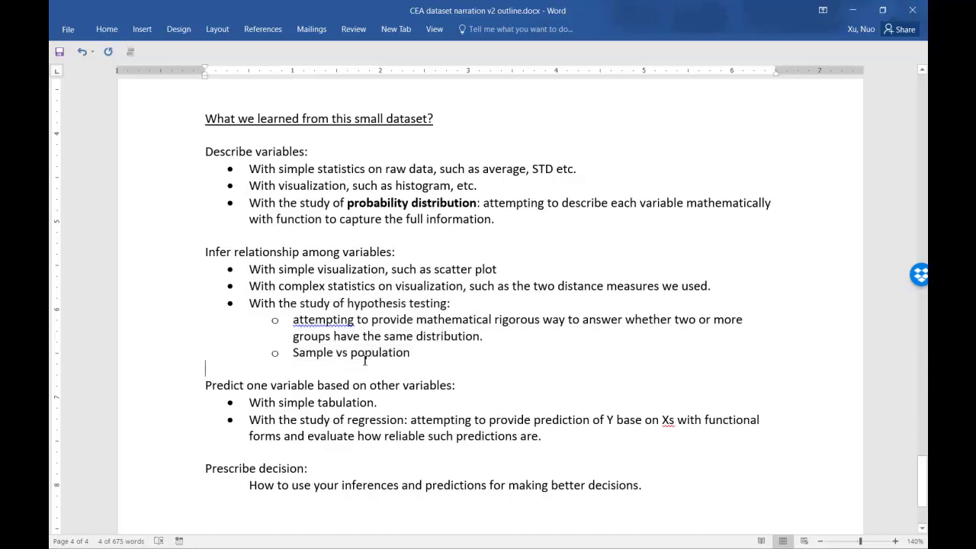
pyautogui.scroll(-1, 433, 352)
pyautogui.scroll(1, 433, 352)
pyautogui.moveTo(204, 386); pyautogui.dragTo(465, 384)
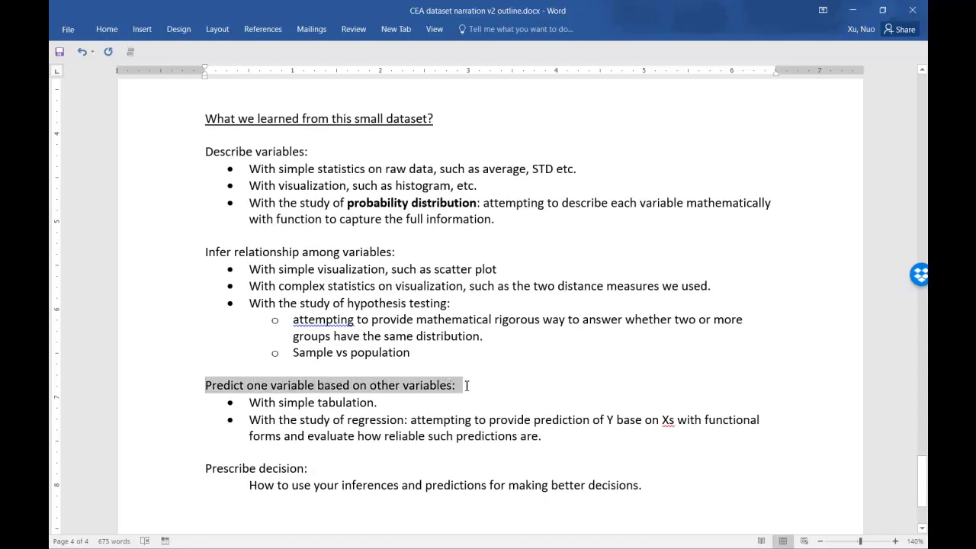
pyautogui.click(398, 404)
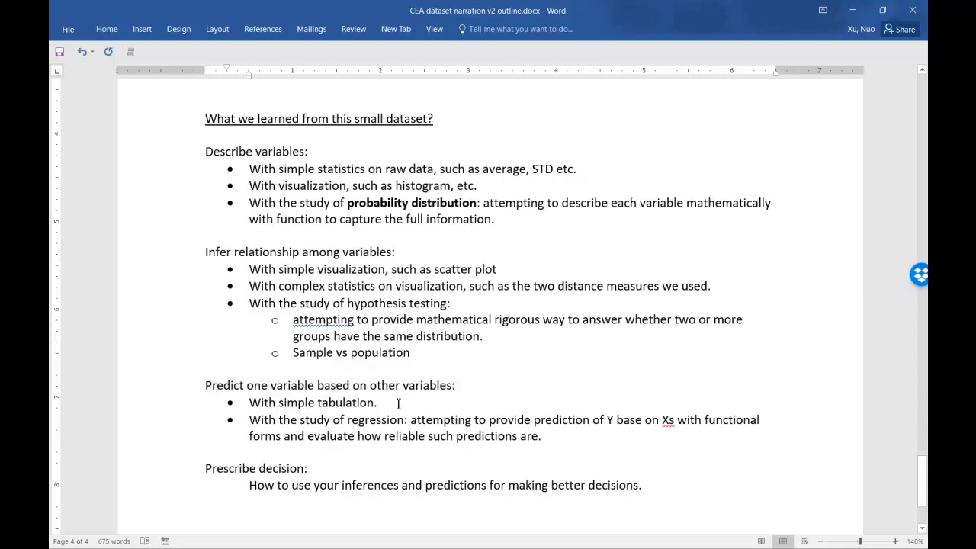
pyautogui.moveTo(398, 404); pyautogui.dragTo(249, 404)
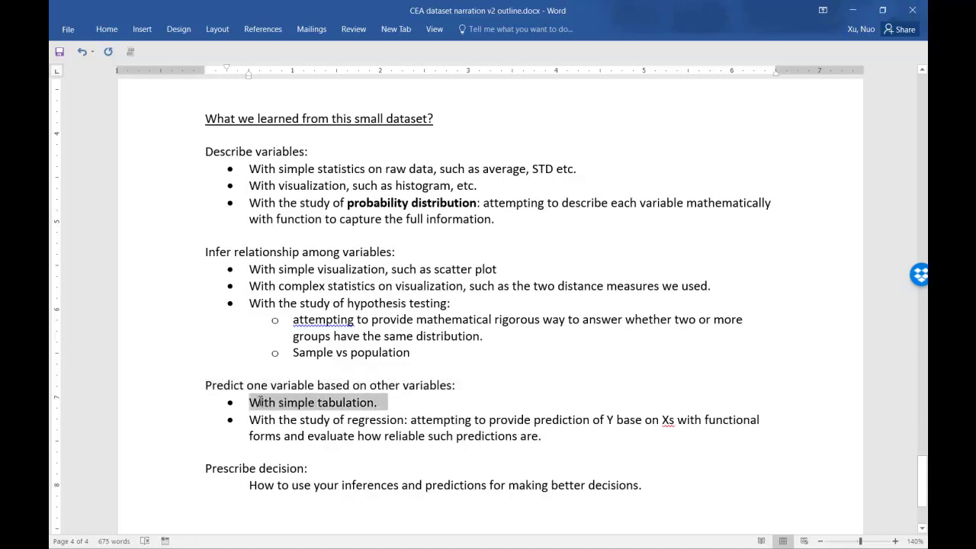
pyautogui.click(383, 406)
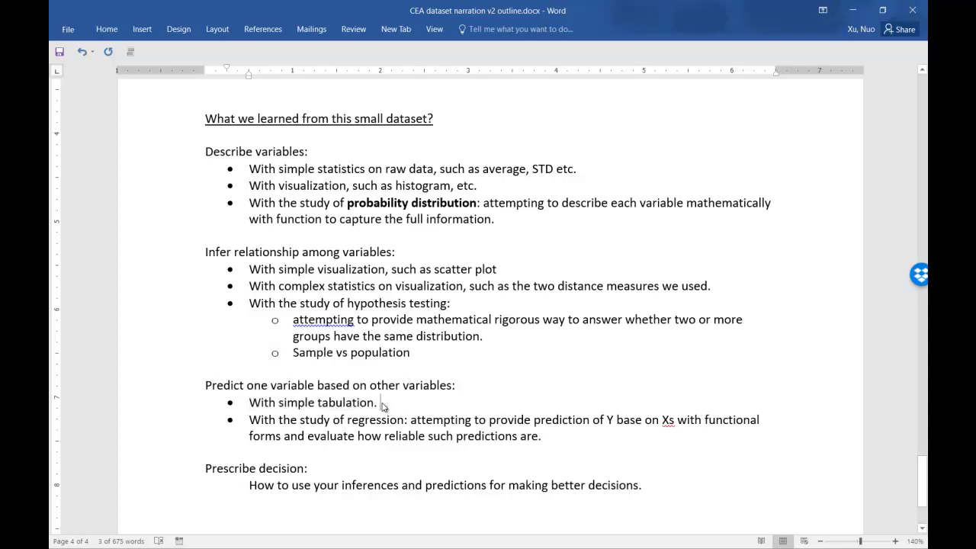
pyautogui.scroll(-1, 323, 427)
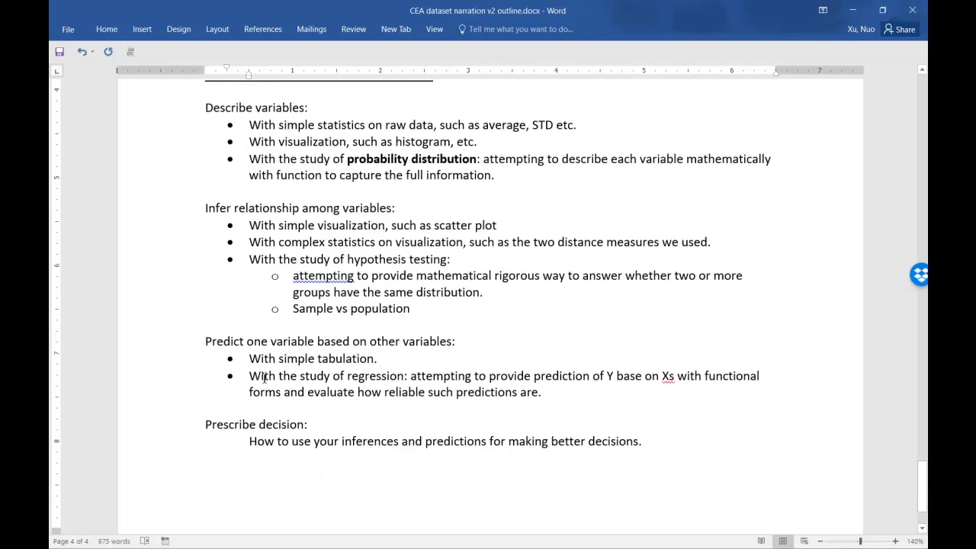
pyautogui.moveTo(264, 378); pyautogui.dragTo(558, 393)
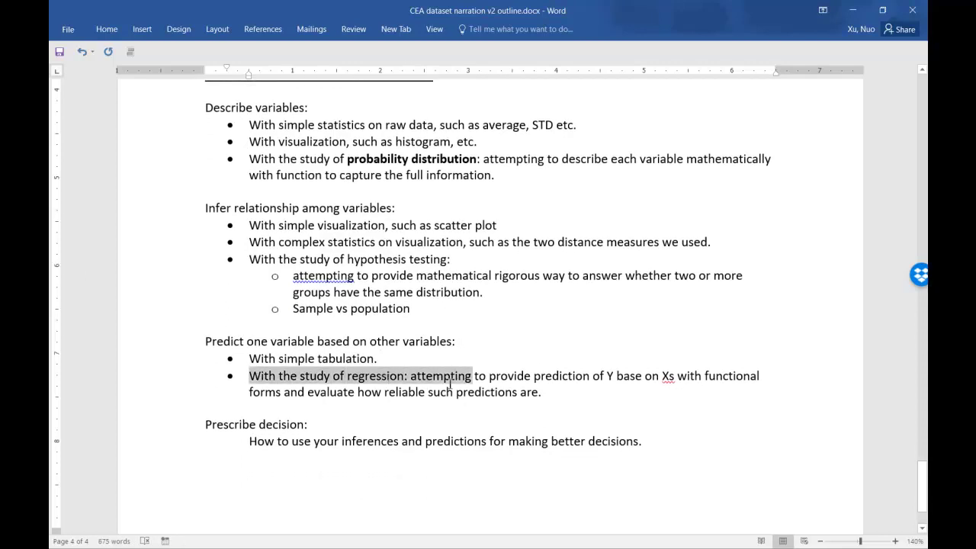
pyautogui.click(525, 419)
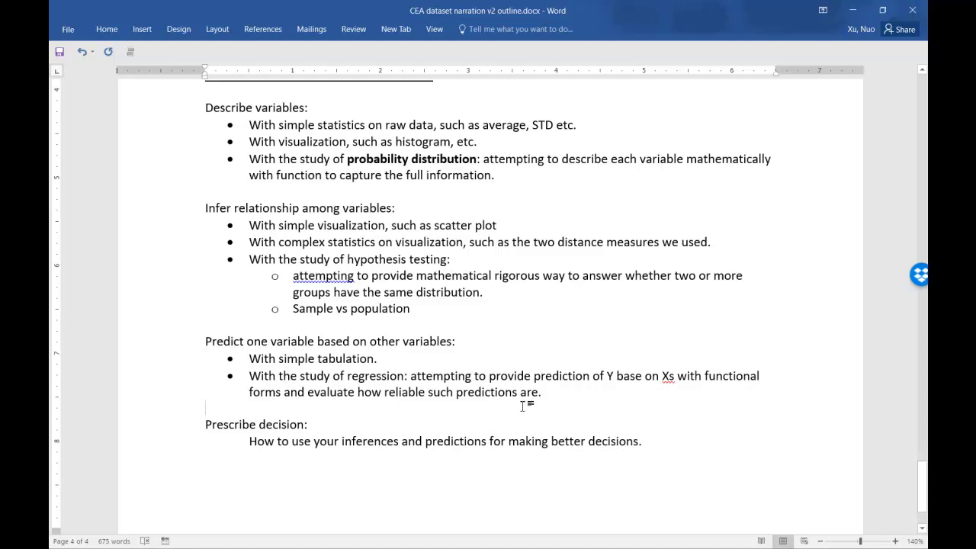
pyautogui.moveTo(556, 398)
pyautogui.mouseDown()
pyautogui.moveTo(324, 404)
pyautogui.moveTo(212, 426)
pyautogui.mouseUp()
pyautogui.click(355, 404)
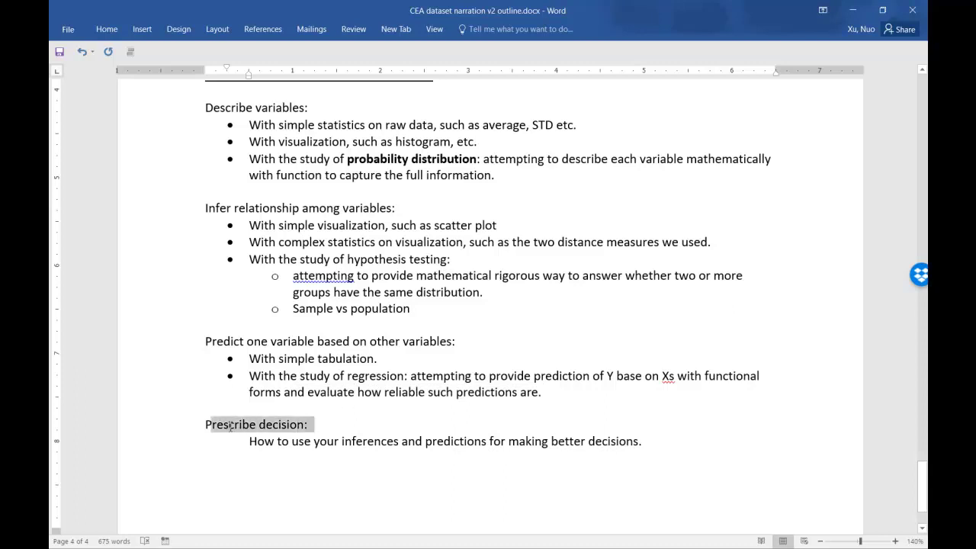
pyautogui.click(219, 427)
pyautogui.moveTo(312, 425); pyautogui.dragTo(190, 420)
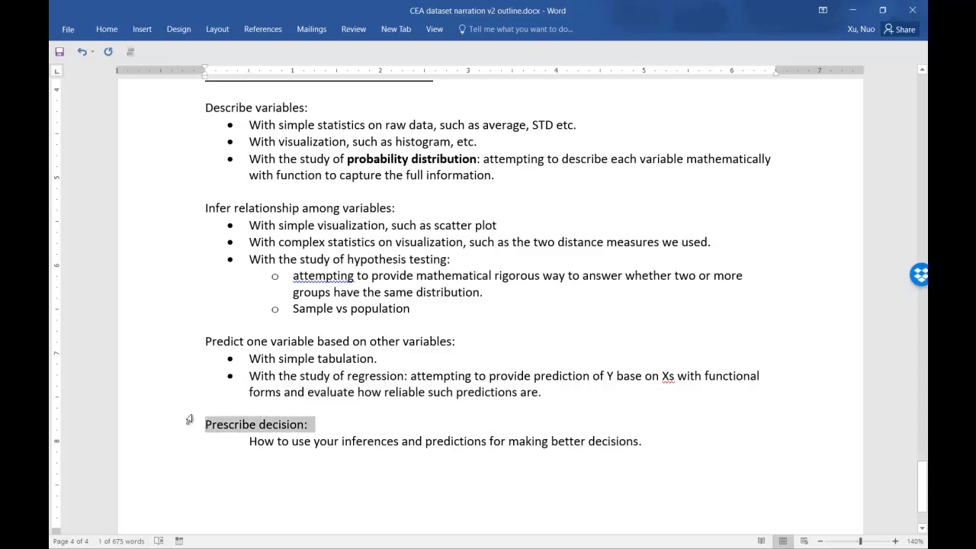
pyautogui.click(365, 426)
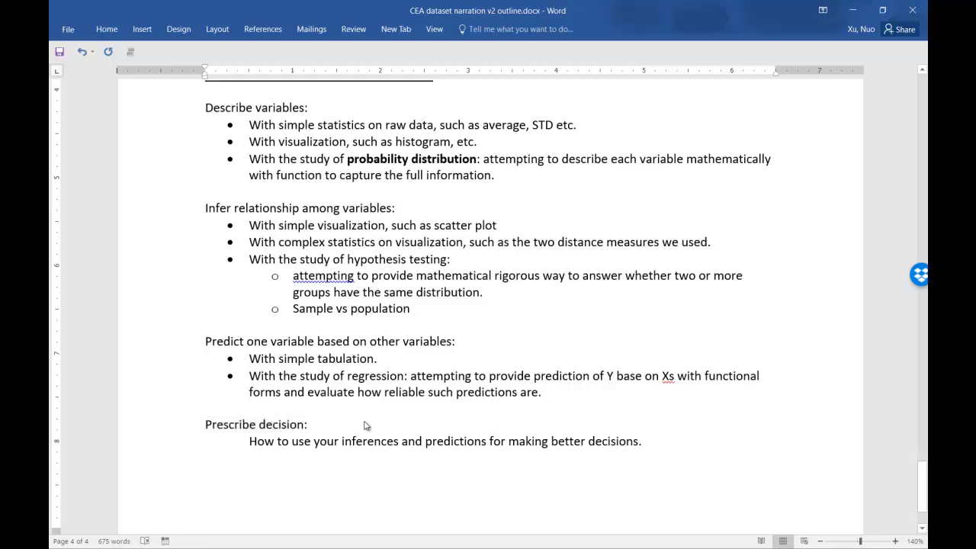